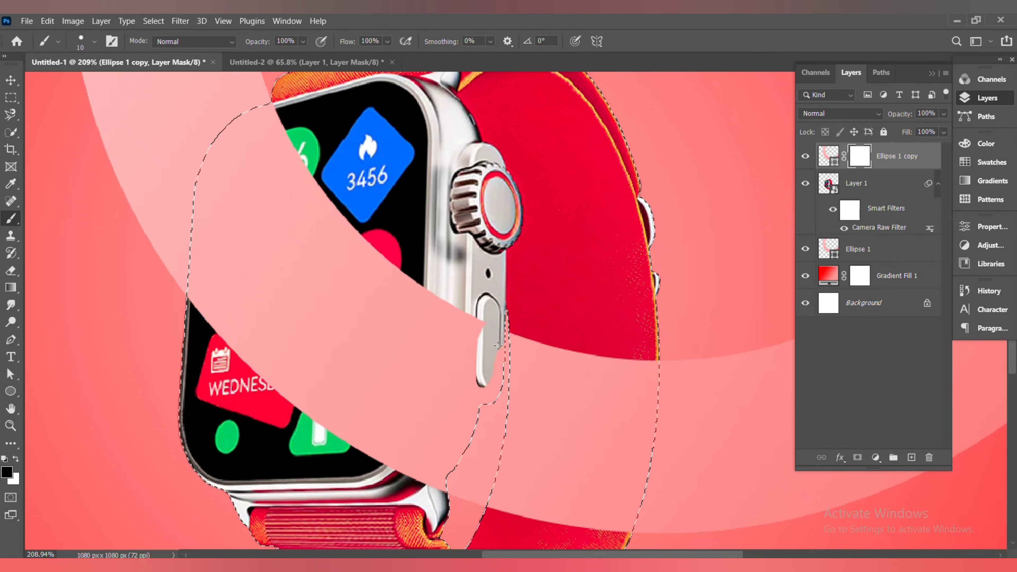
Paint the ring's layer mask around the watch's side button so the ring passes behind the watch, then deselect
scroll(498, 345, "up", 5)
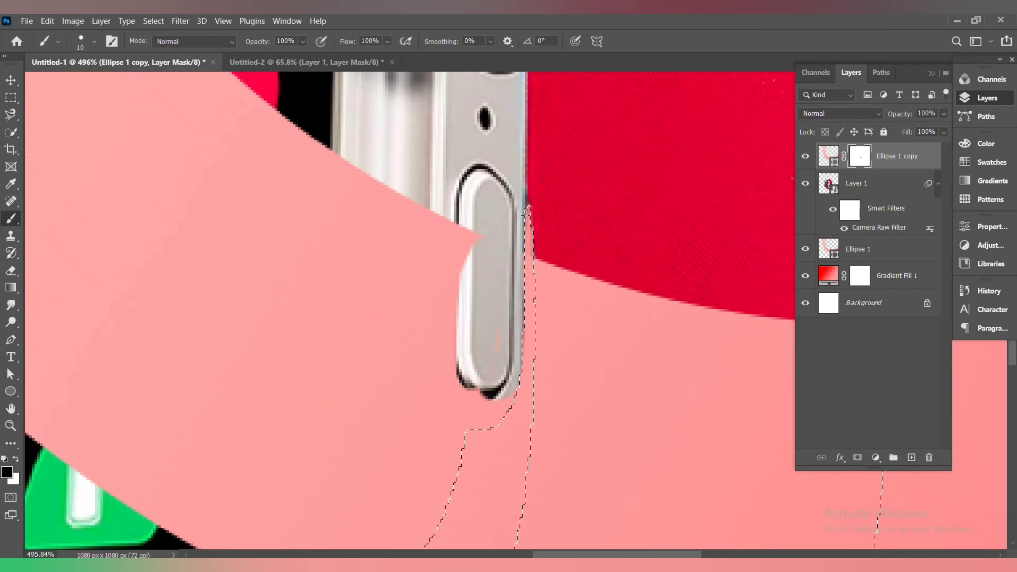
mouse_move(493, 371)
left_mouse_down()
mouse_move(474, 371)
mouse_move(477, 392)
left_mouse_up()
left_click_drag(541, 363, 540, 343)
key("ctrl+z")
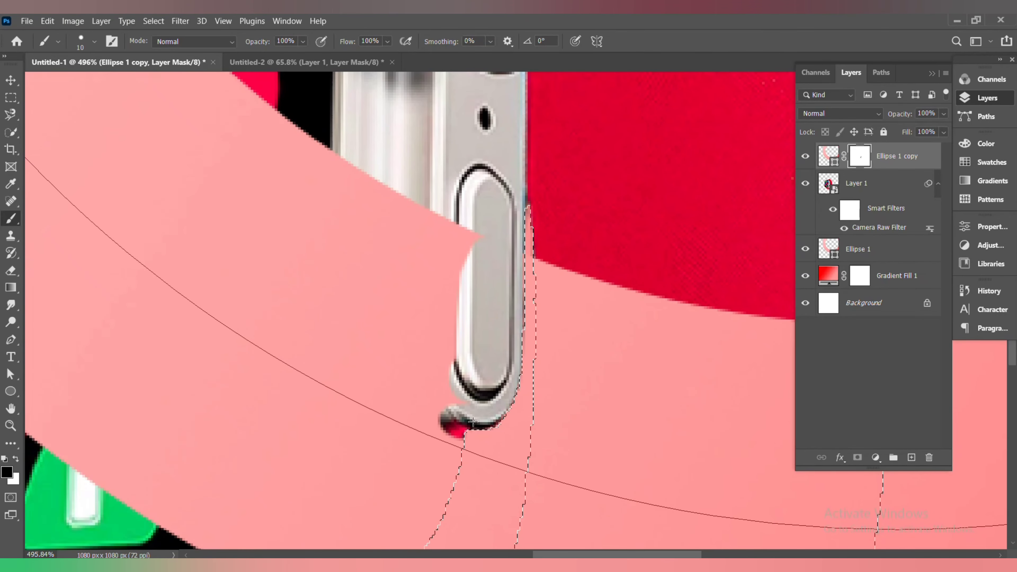
left_click_drag(472, 422, 428, 507)
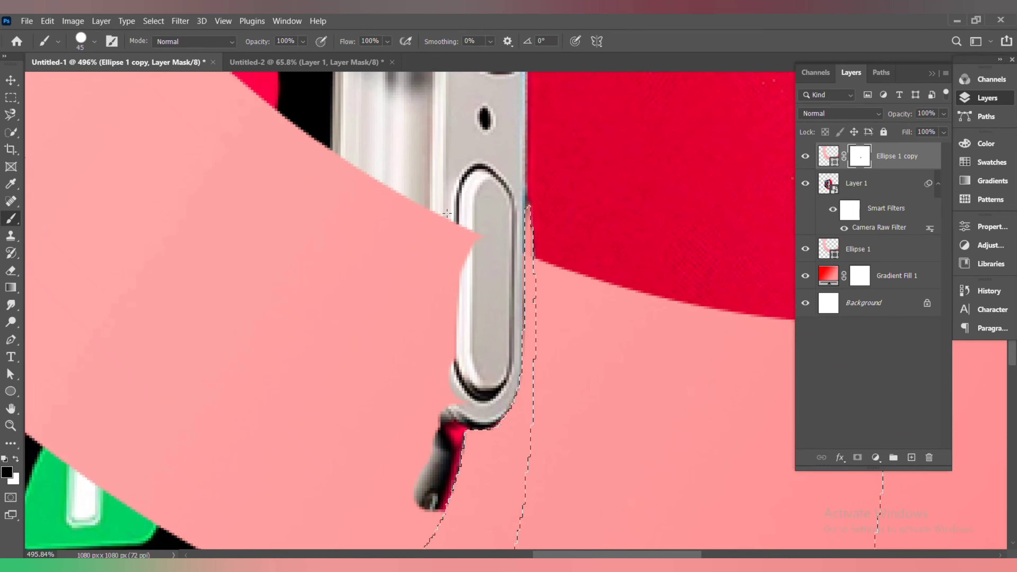
scroll(437, 239, "down", 6)
mouse_move(286, 79)
left_mouse_down()
mouse_move(244, 183)
mouse_move(269, 336)
mouse_move(372, 262)
mouse_move(426, 250)
left_mouse_up()
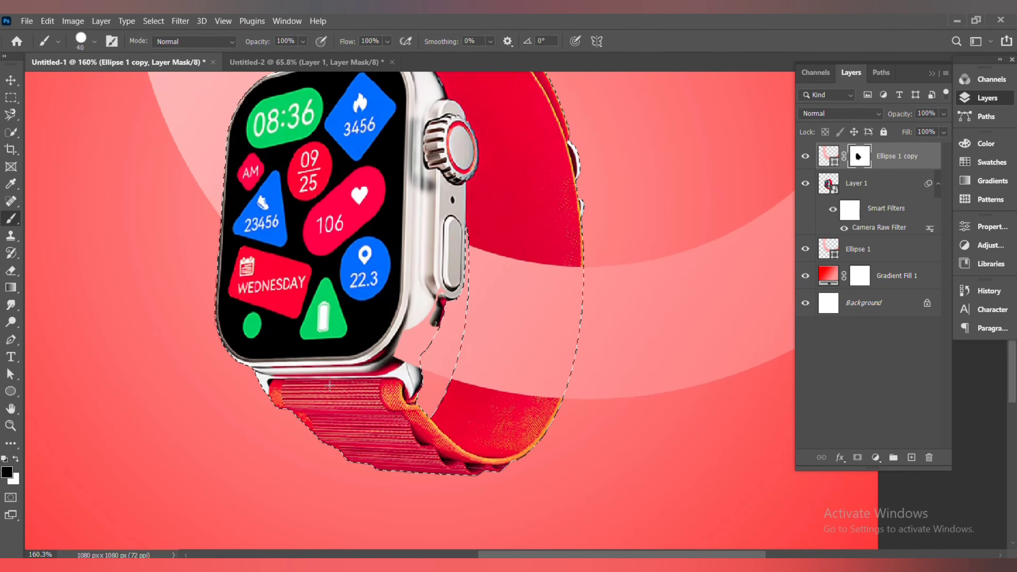
key("[")
left_click_drag(441, 295, 420, 327)
key("ctrl+d")
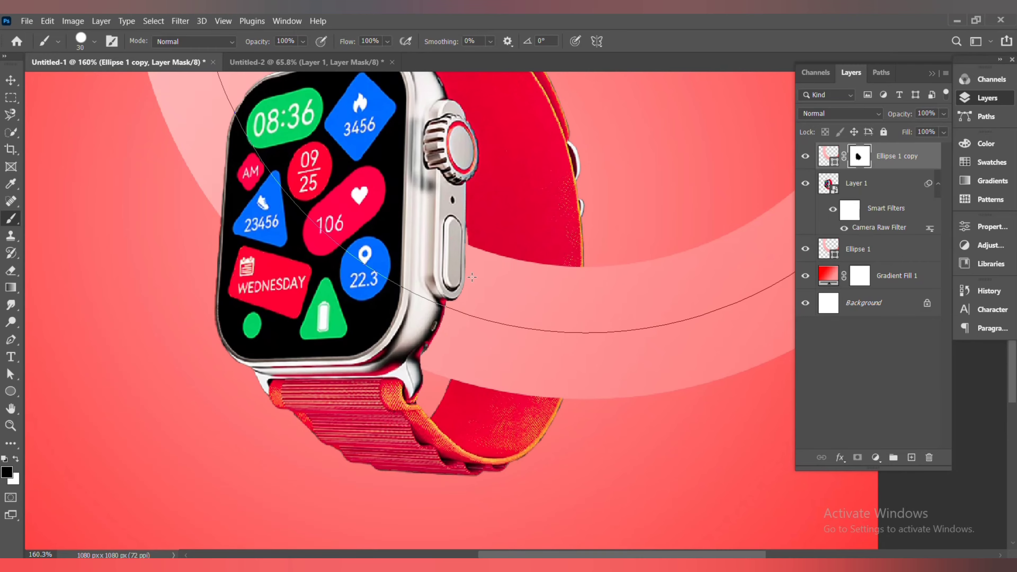
scroll(460, 277, "up", 5)
scroll(460, 195, "up", 5)
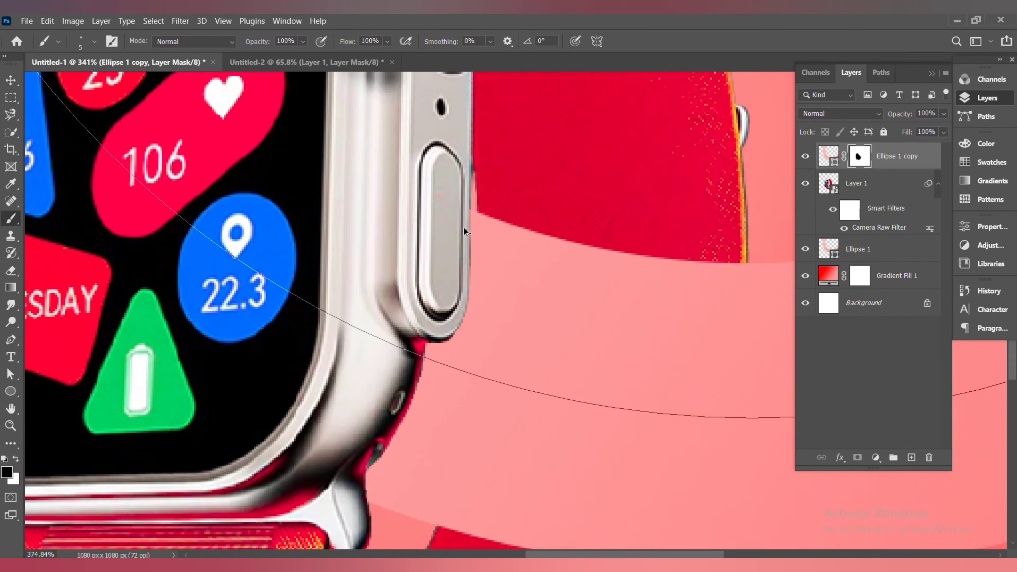
key("[")
key("[")
key("[")
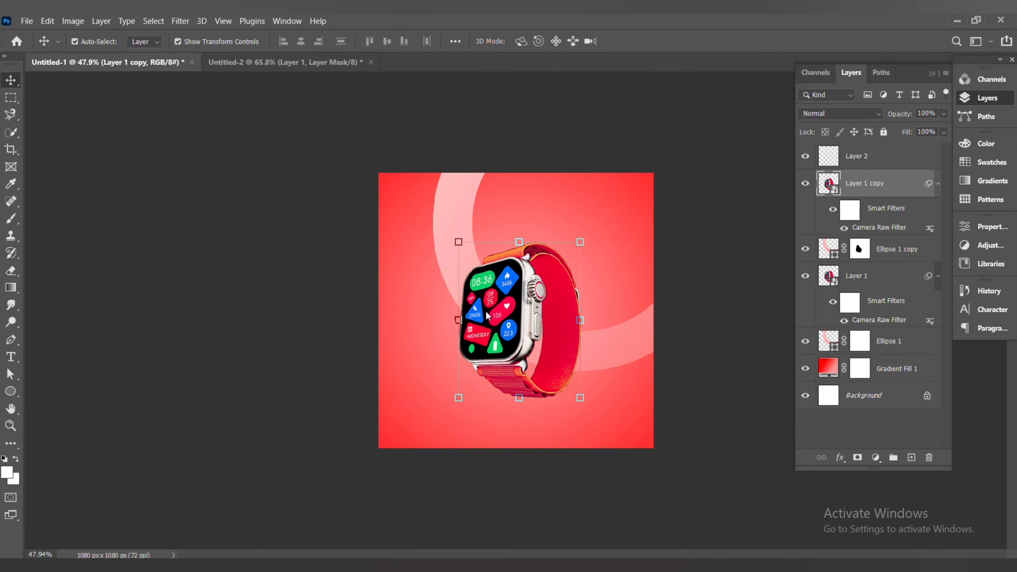
Flip the watch layer copy vertically and move it below the watch as a reflection
key("ctrl+t")
left_click(540, 243)
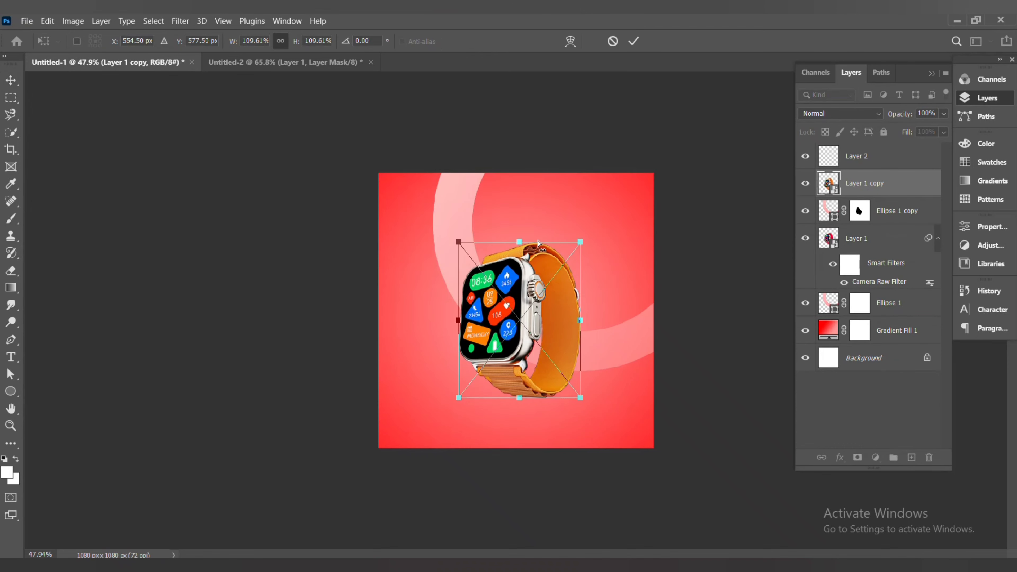
left_click(634, 42)
key("ctrl+t")
left_click(545, 242)
right_click(500, 326)
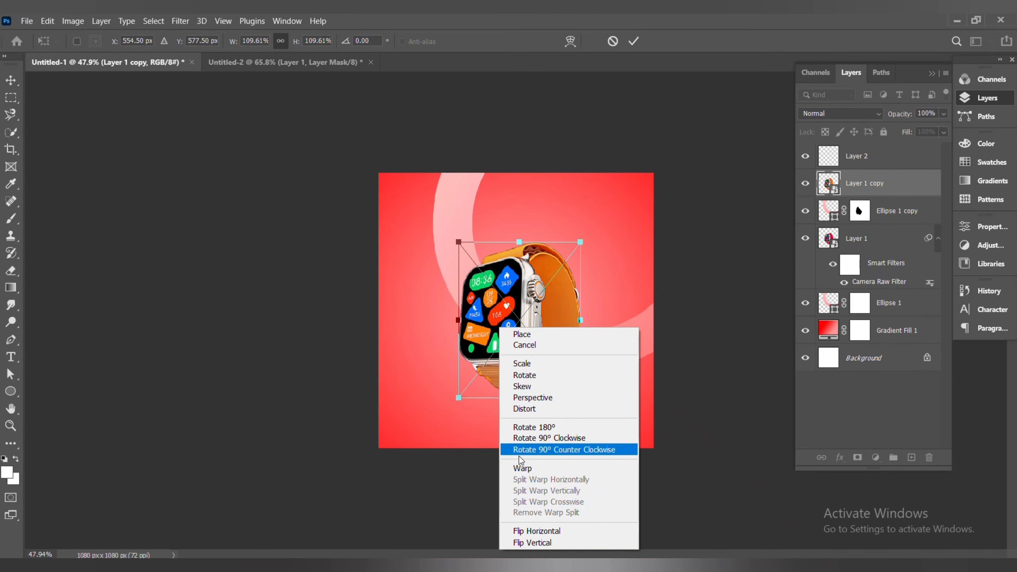
left_click(527, 542)
left_click_drag(510, 341, 522, 458)
scroll(522, 428, "up", 4)
left_click_drag(420, 477, 424, 473)
left_click_drag(484, 481, 503, 464)
left_click(633, 41)
Lower the reflection's fill to 41% and fade it with a gradient on its layer mask
left_click(944, 132)
left_click_drag(946, 147, 906, 148)
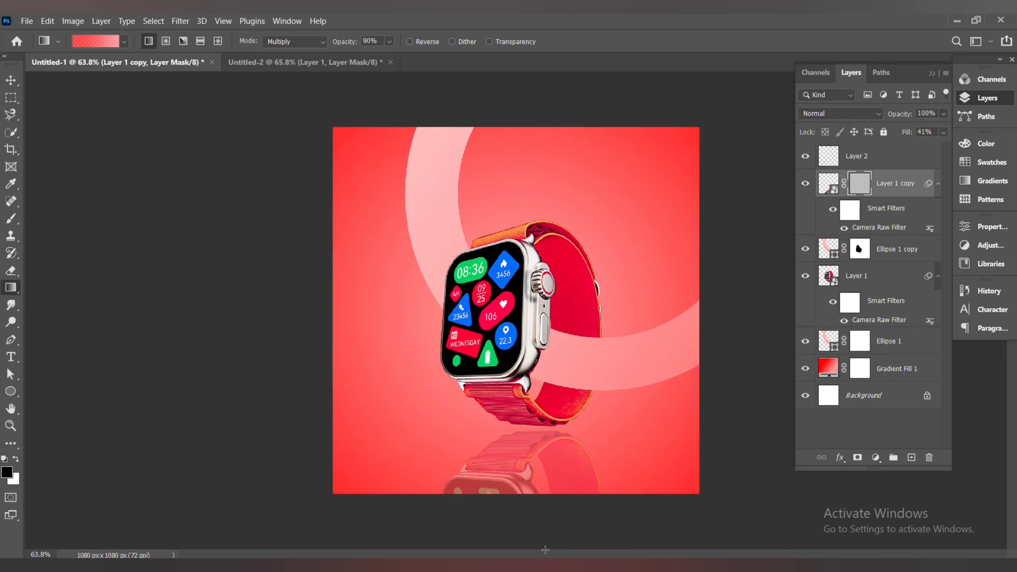
left_click_drag(545, 550, 547, 471)
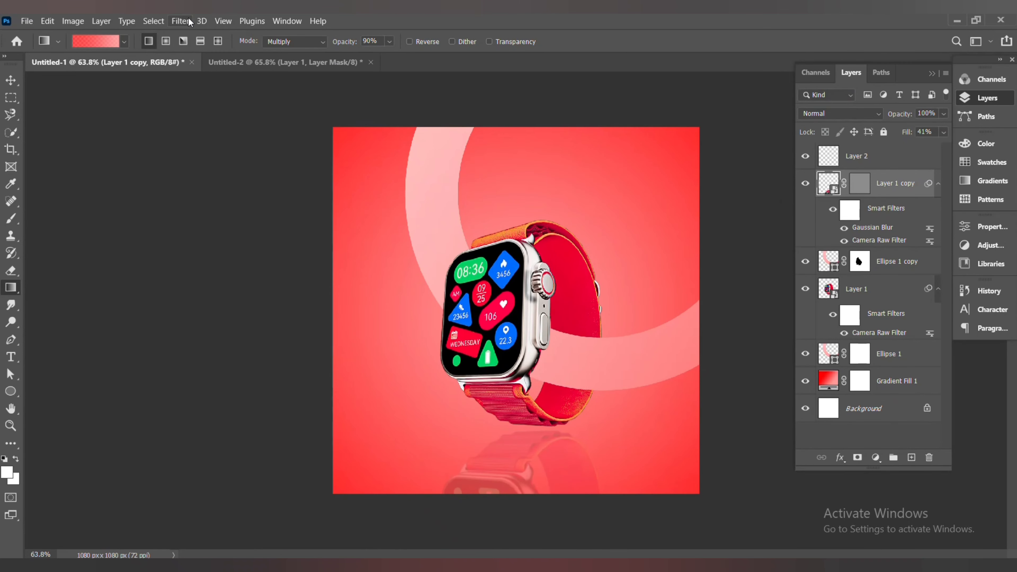
Apply a Gaussian Blur with a 3.3 pixel radius to the reflection
left_click(180, 21)
mouse_move(204, 179)
left_click(384, 227)
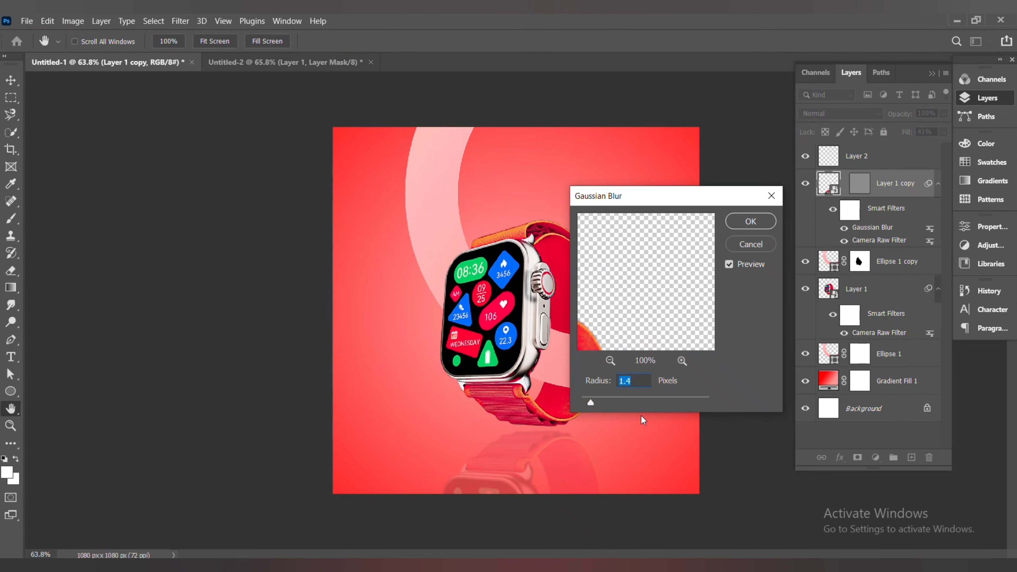
left_click(737, 224)
Paint a soft, flattened shadow under the watch on Layer 2 with a black 600 px, 0% hardness brush
left_click(859, 183)
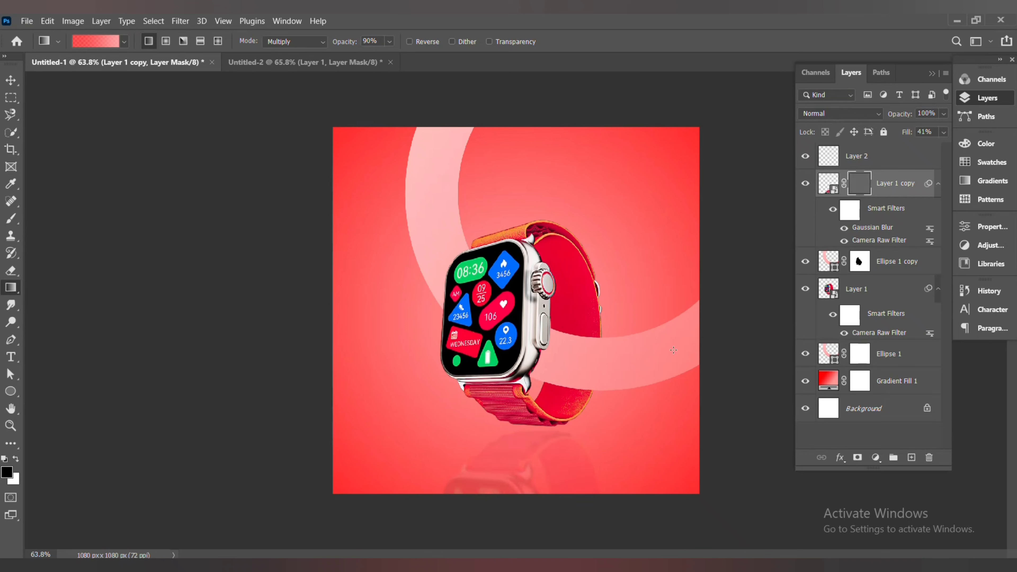
left_click(830, 162)
left_click(10, 219)
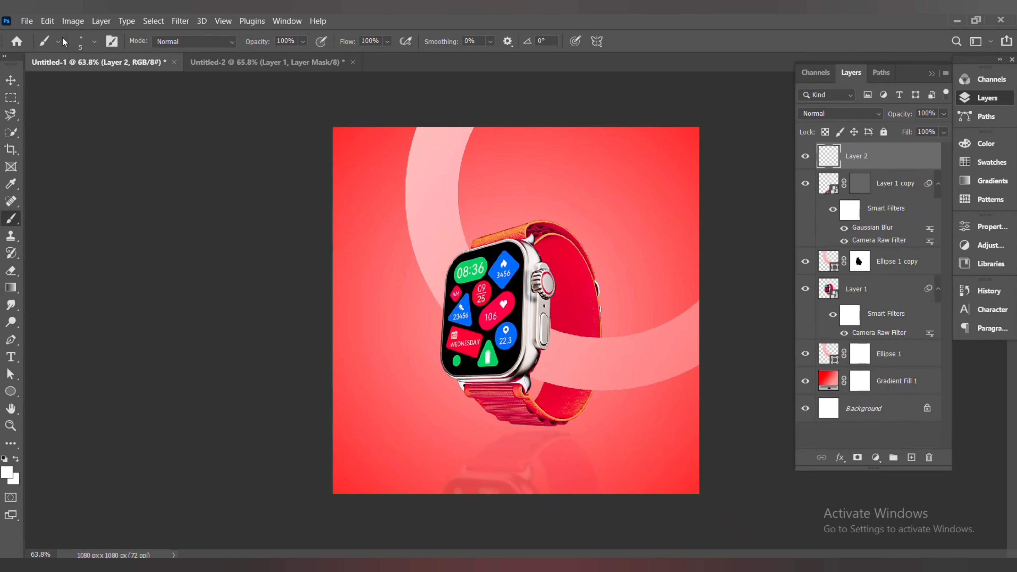
left_click(7, 472)
left_click_drag(738, 315, 738, 510)
left_click(856, 306)
left_click(58, 39)
left_click(94, 42)
left_click(26, 164)
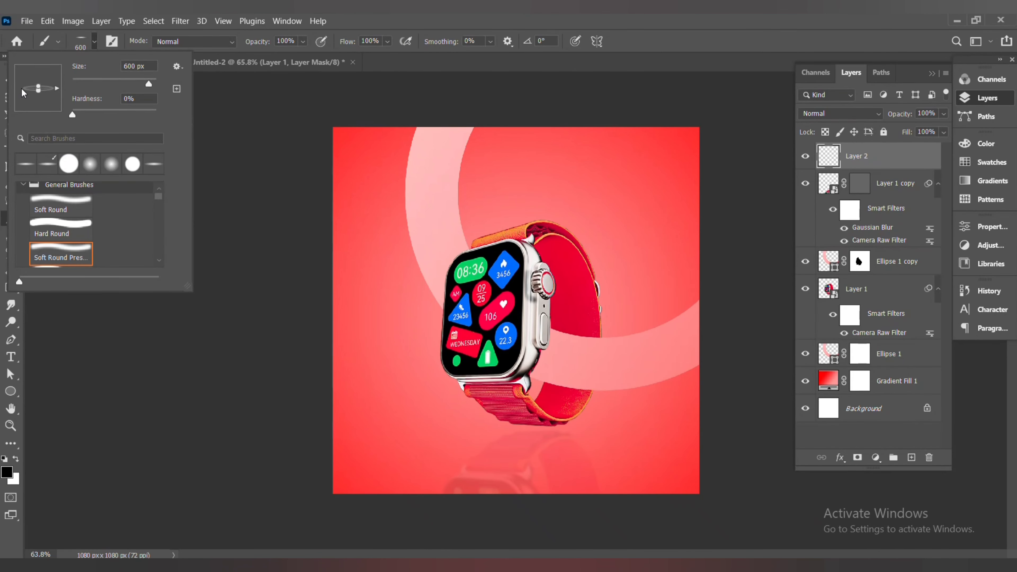
left_click_drag(37, 92, 37, 90)
left_click(211, 91)
left_click(565, 430)
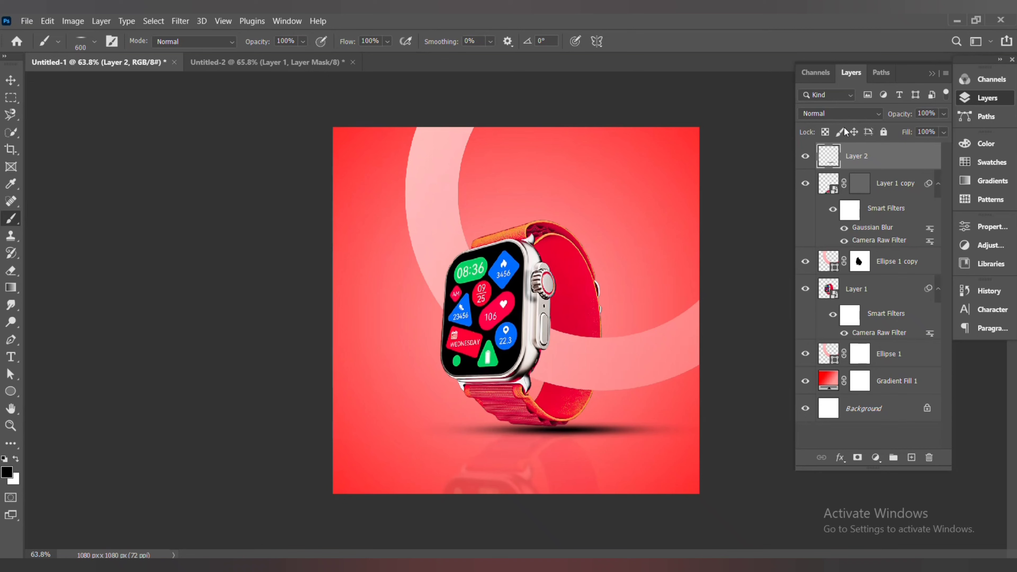
Set the shadow layer's blend mode to Multiply and its opacity to 60%
left_click(844, 114)
left_click(832, 166)
left_click(944, 132)
left_click_drag(946, 147, 917, 129)
left_click(944, 114)
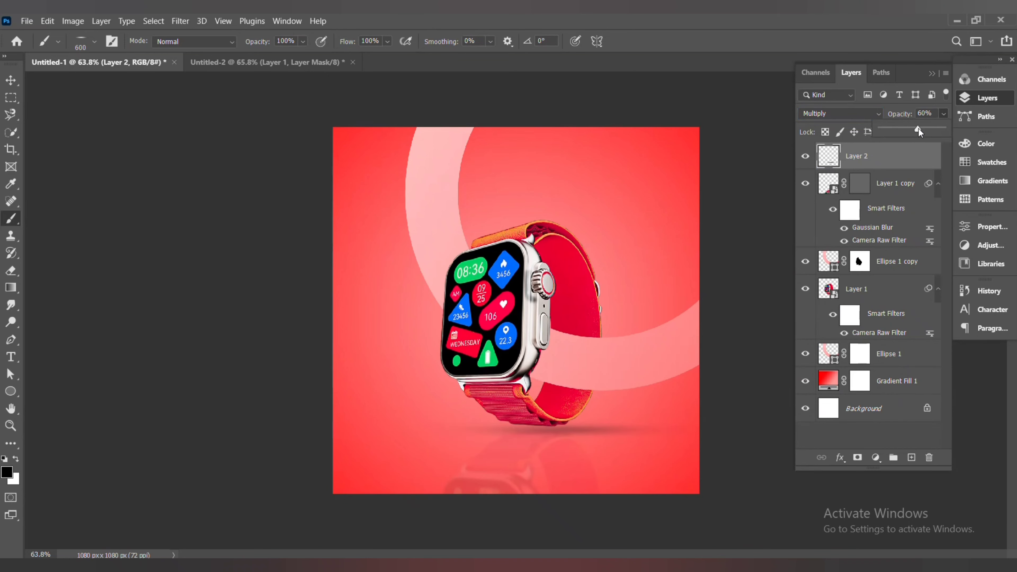
left_click(945, 116)
Add a 7 text layer in Modern No. 20 on the canvas left of the watch
left_click(11, 81)
left_click(41, 114)
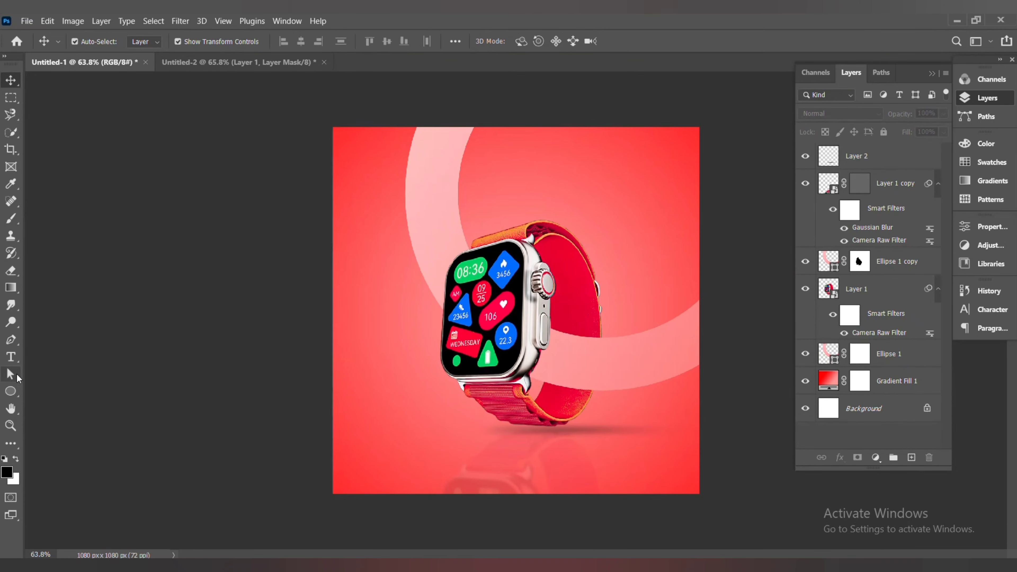
left_click(11, 356)
left_click(350, 342)
key("BackSpace")
left_click(188, 41)
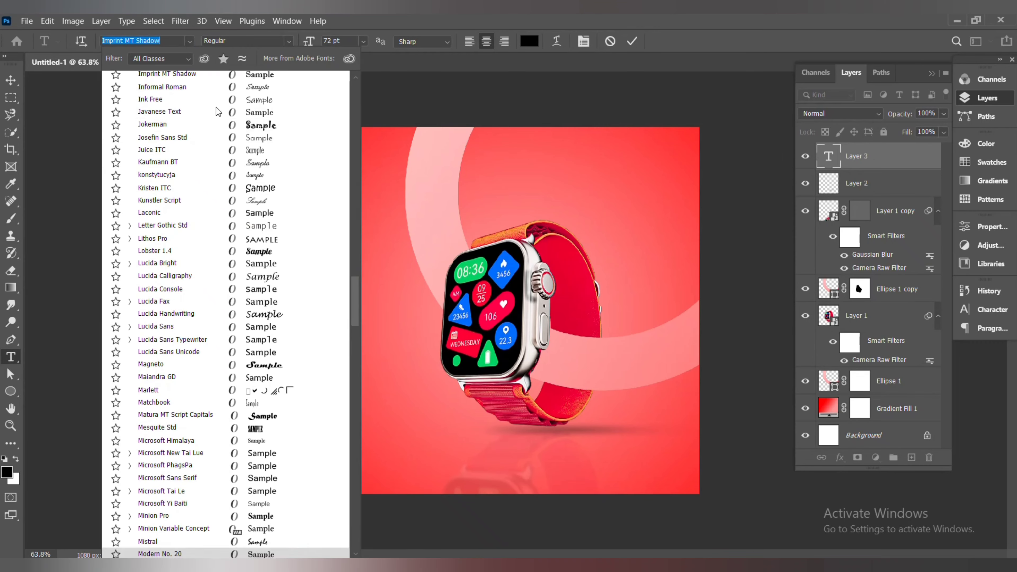
left_click(216, 125)
left_click(190, 42)
left_click(10, 81)
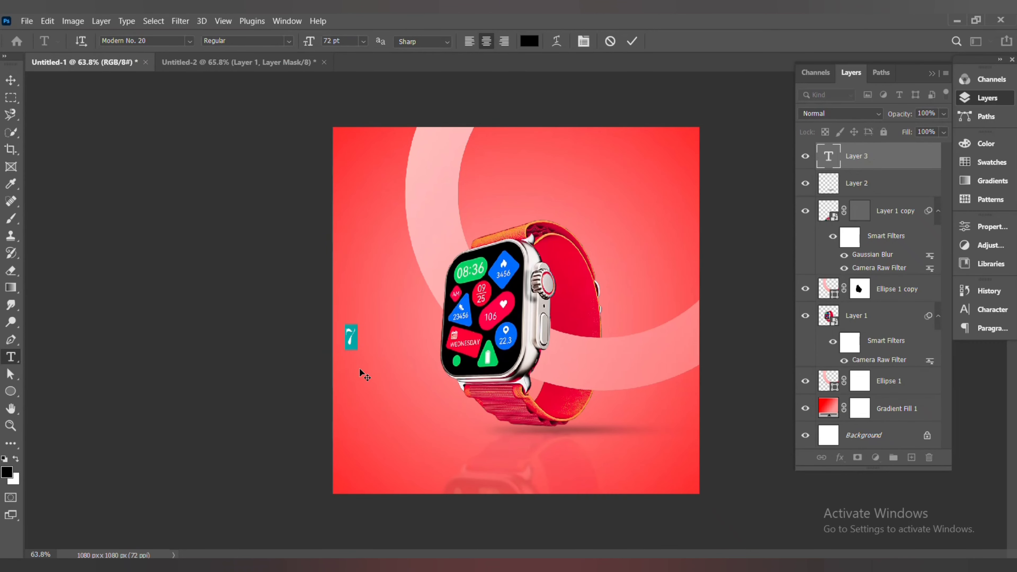
Move the 7 to the right of the watch
left_click(857, 157)
left_click(8, 82)
left_click_drag(367, 367, 623, 268)
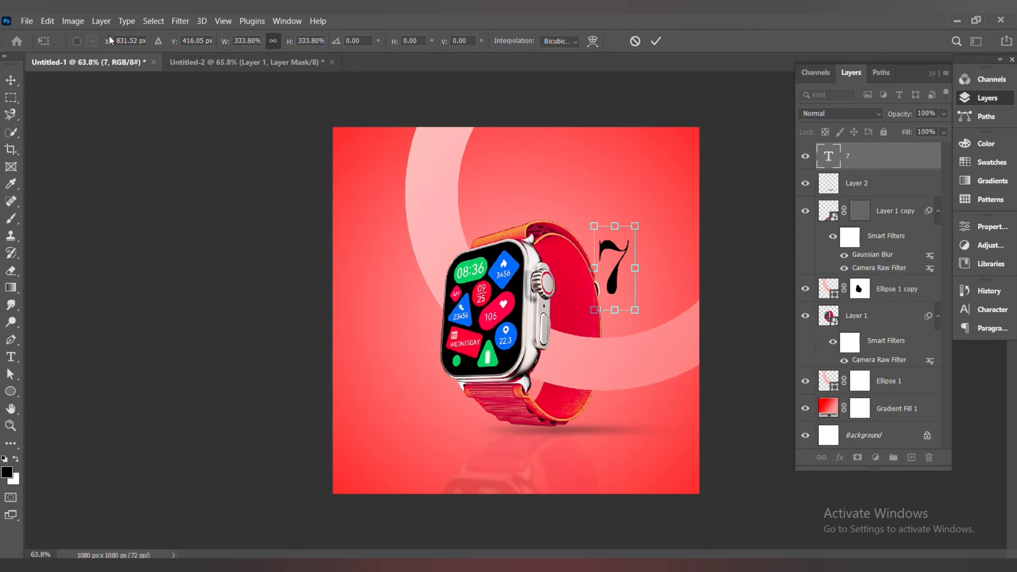
Try another font for the 7 from the font list
left_click(11, 357)
left_click(639, 256)
key("ctrl+a")
left_click(190, 41)
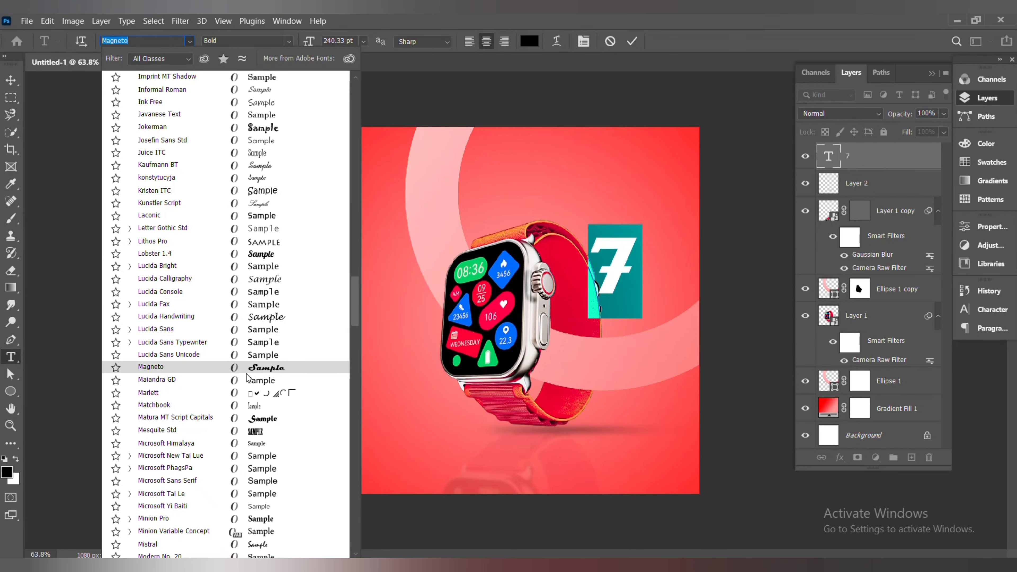
left_click(355, 242)
left_click(290, 109)
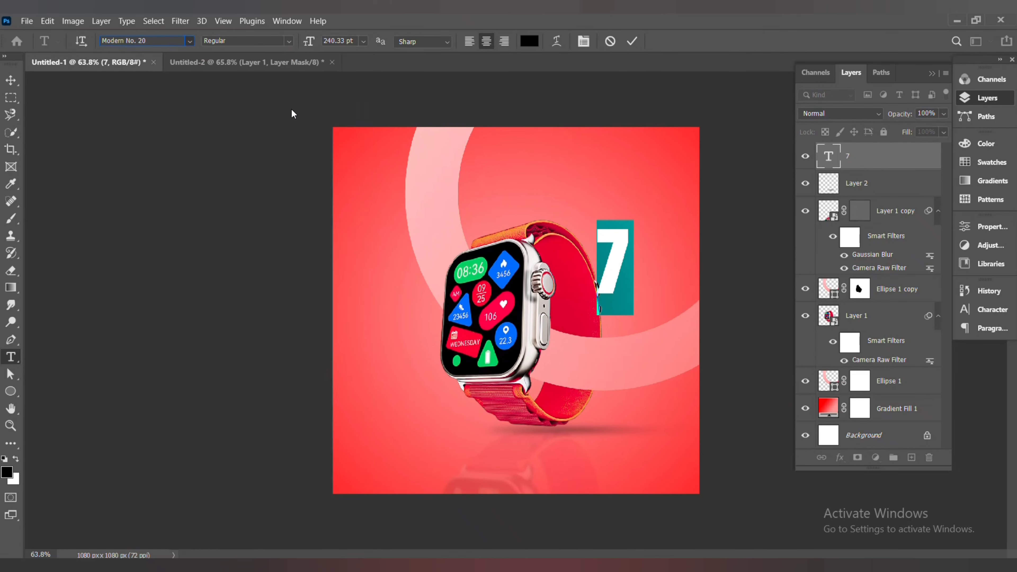
Enlarge the 7 so it spans the right side of the poster
left_click(11, 82)
left_click(628, 294)
left_click_drag(615, 256, 668, 306)
left_click_drag(651, 269, 590, 110)
left_click_drag(651, 205, 643, 267)
left_click_drag(638, 246, 648, 237)
left_click_drag(593, 420, 543, 550)
left_click_drag(597, 435, 618, 392)
Set the 7's font to 20 db and nudge it into place
left_click(11, 357)
left_click(659, 284)
key("ctrl+a")
left_click(190, 40)
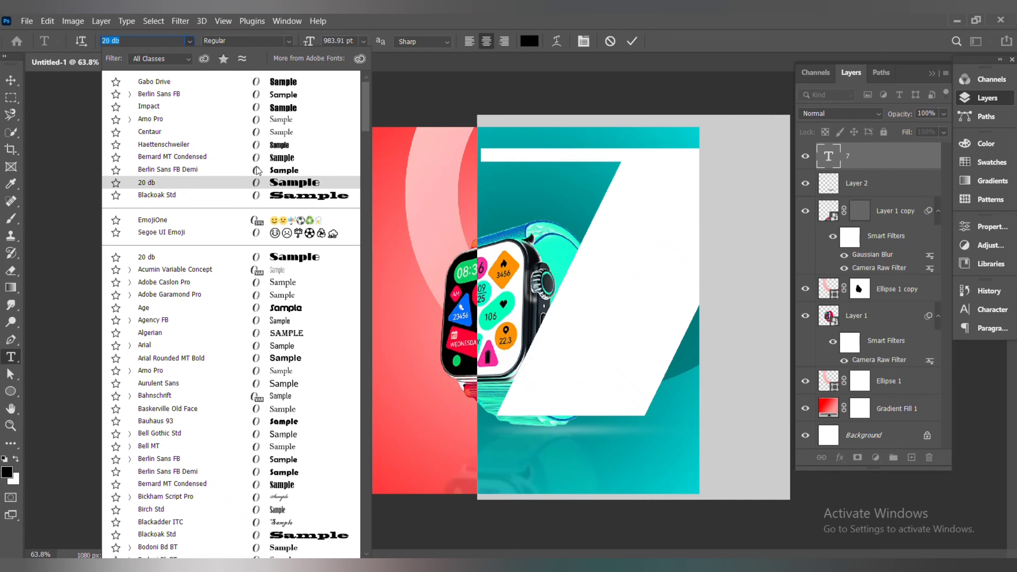
left_click(11, 79)
left_click_drag(651, 210, 654, 204)
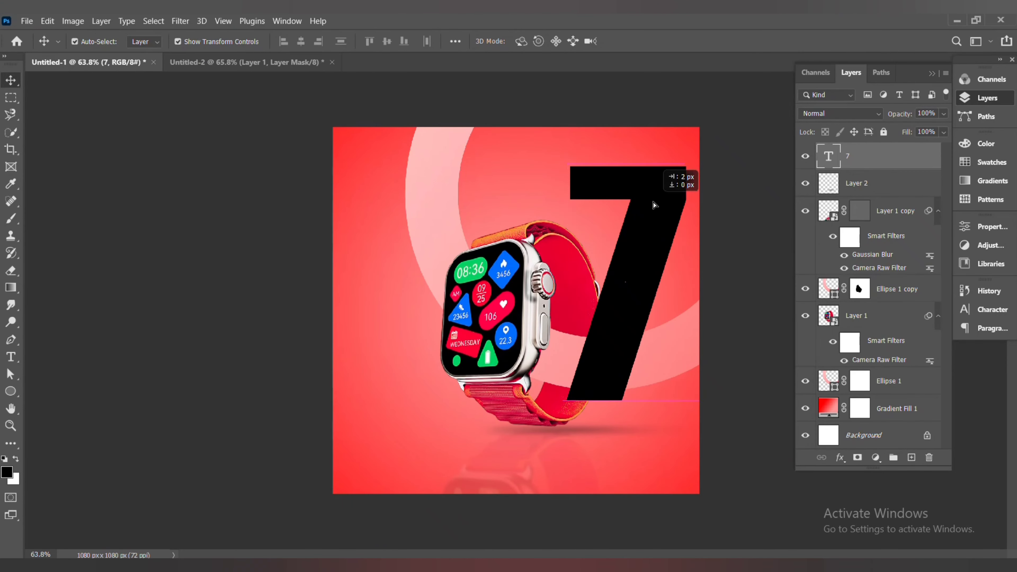
Resize the 7 and move its layer down the stack to just above the gradient fill
key("ctrl+t")
left_click_drag(643, 288, 642, 274)
left_click_drag(565, 506, 509, 551)
left_click_drag(595, 405, 595, 391)
left_click_drag(909, 166, 877, 395)
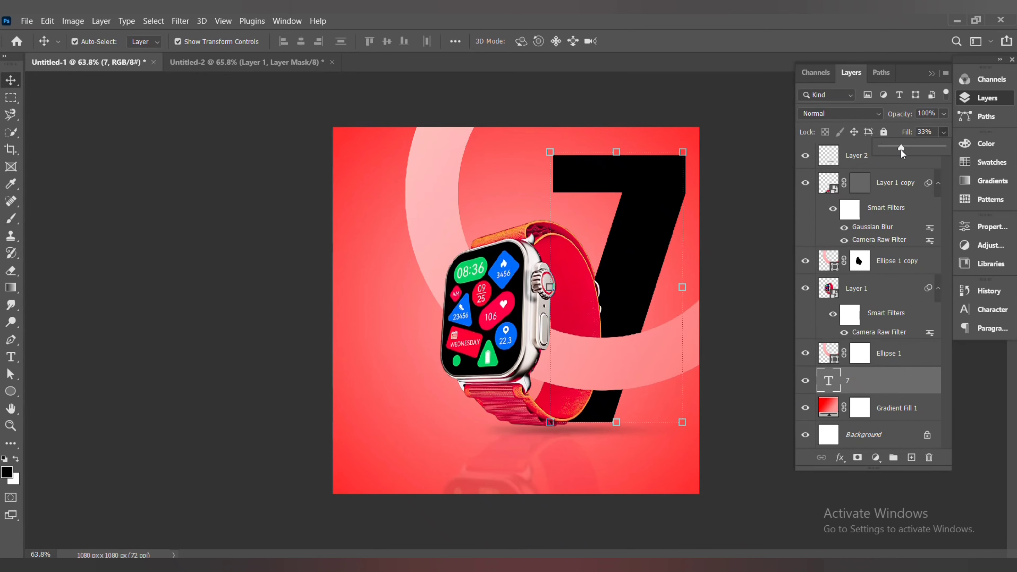
Set the 7's fill to 0% and add a white 2 px outside stroke at 24% opacity
left_click_drag(901, 154, 859, 158)
right_click(833, 381)
left_click(857, 120)
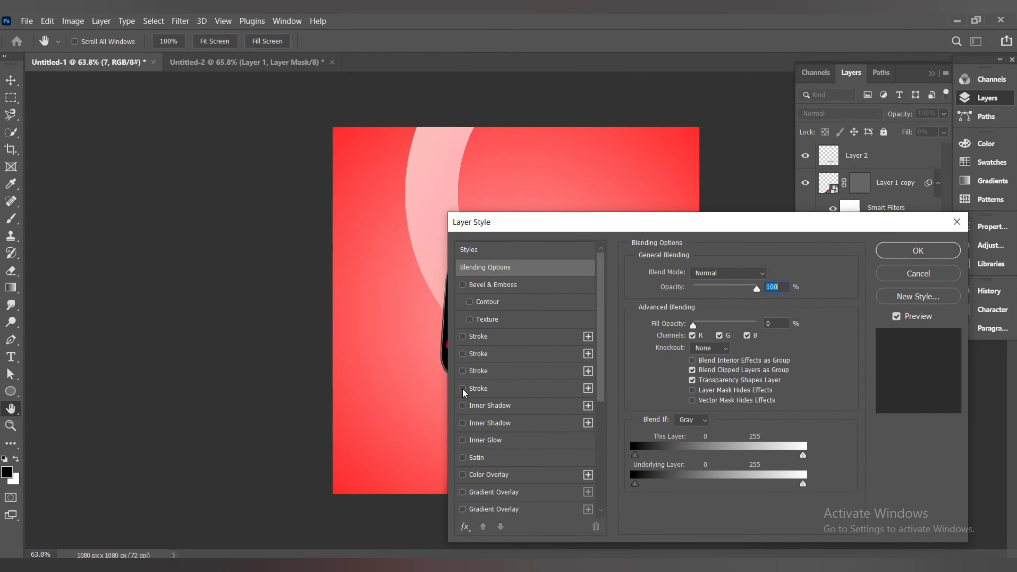
left_click(463, 389)
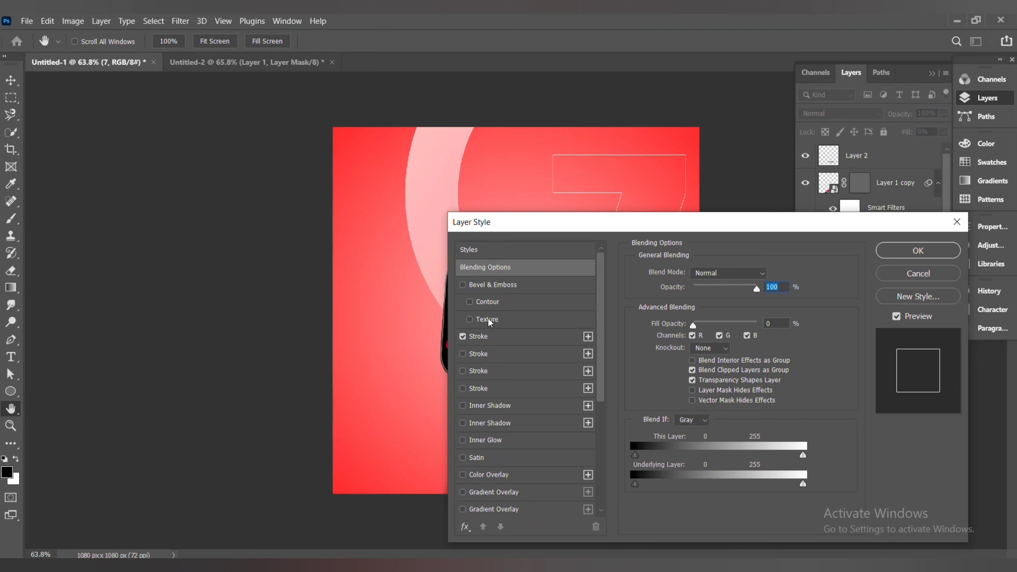
left_click(480, 336)
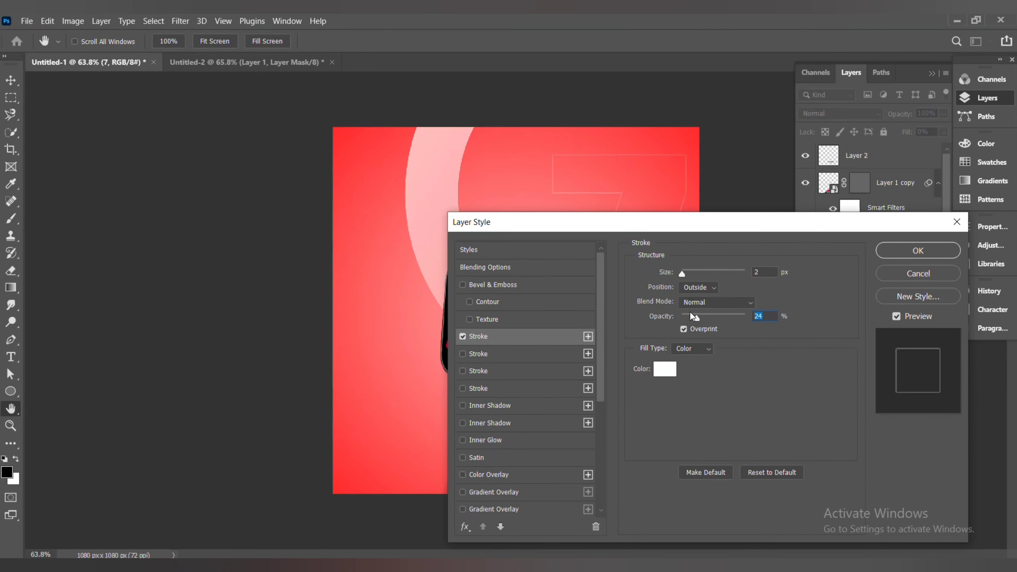
left_click(908, 249)
Type WATCH as a new text layer left of the watch
key("v")
left_click(322, 265)
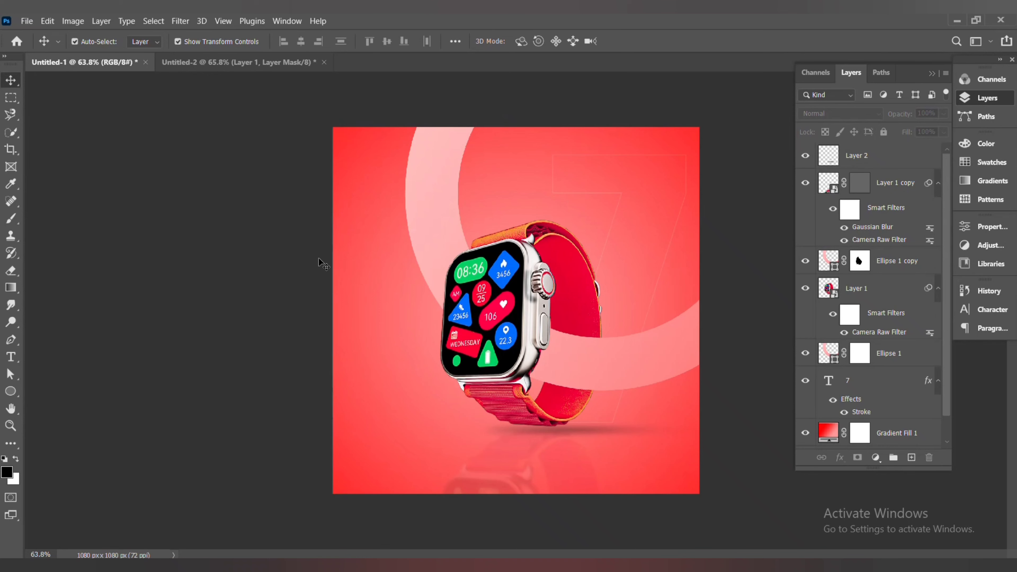
key("t")
left_click(385, 342)
type("WATCH")
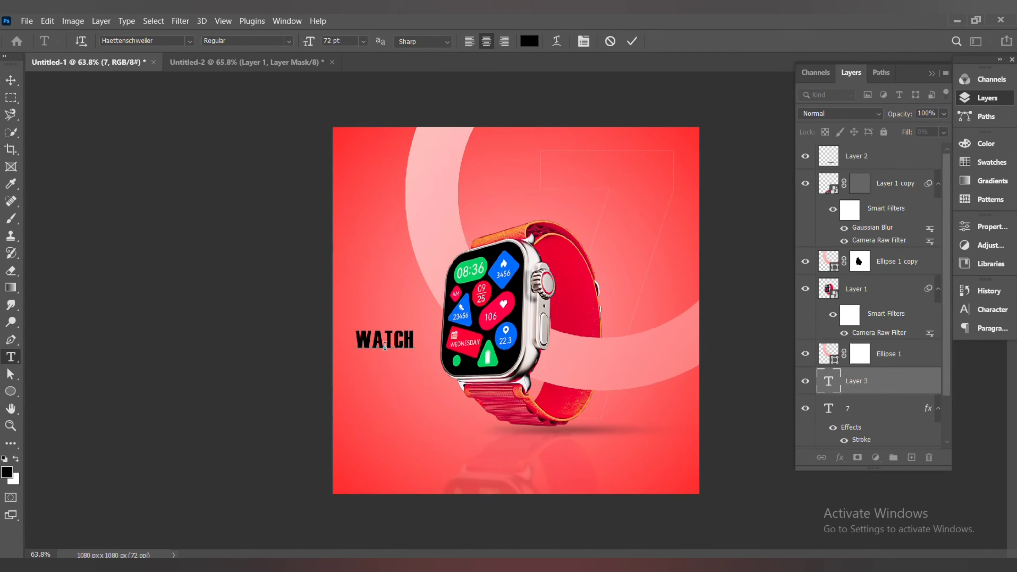
Set the WATCH text's font to Acumin Variable Concept
key("ctrl+a")
left_click(190, 42)
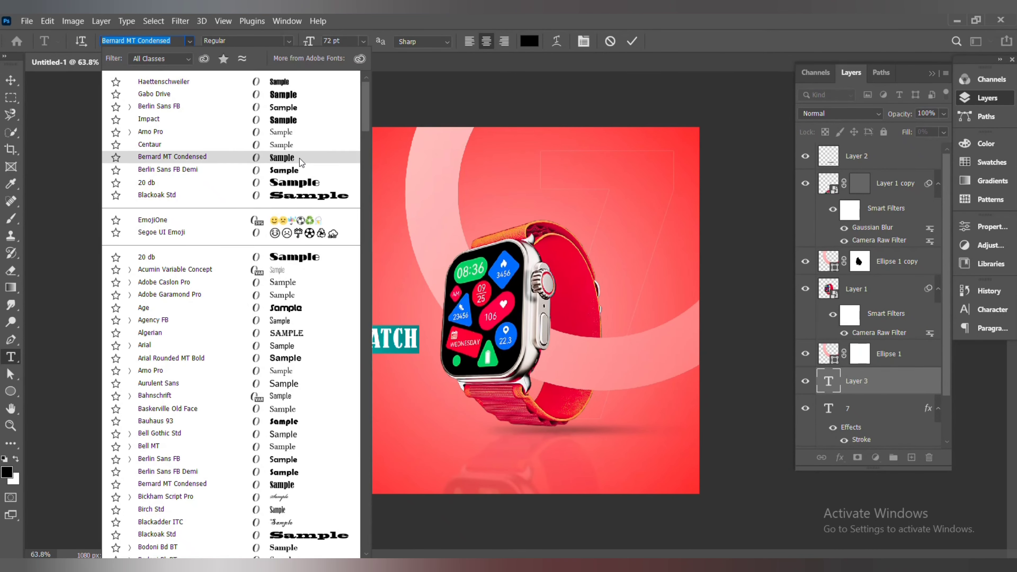
left_click(288, 276)
left_click_drag(829, 395, 838, 407)
left_click(11, 81)
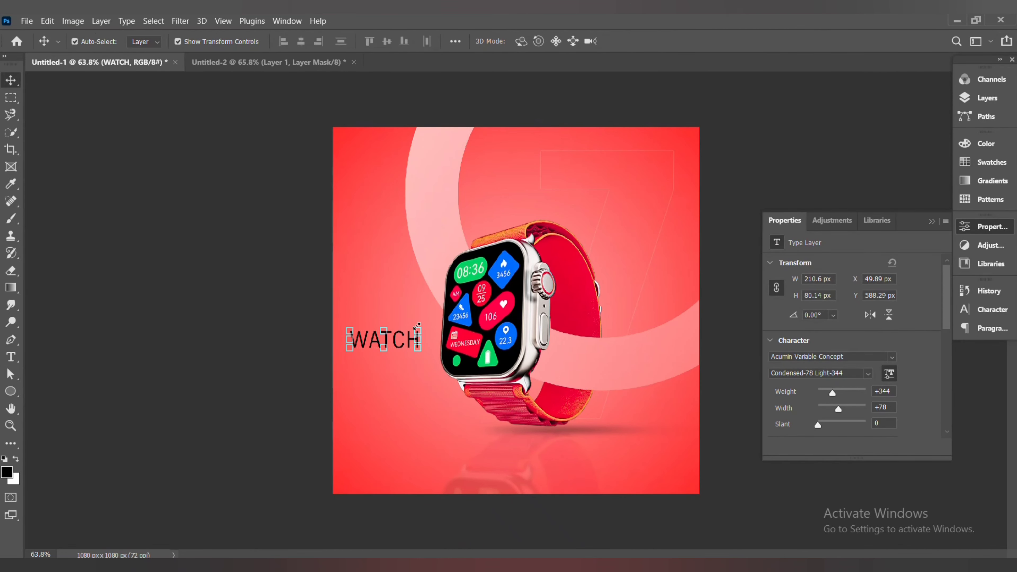
Set the WATCH text's color to white
left_click(11, 357)
right_click(947, 379)
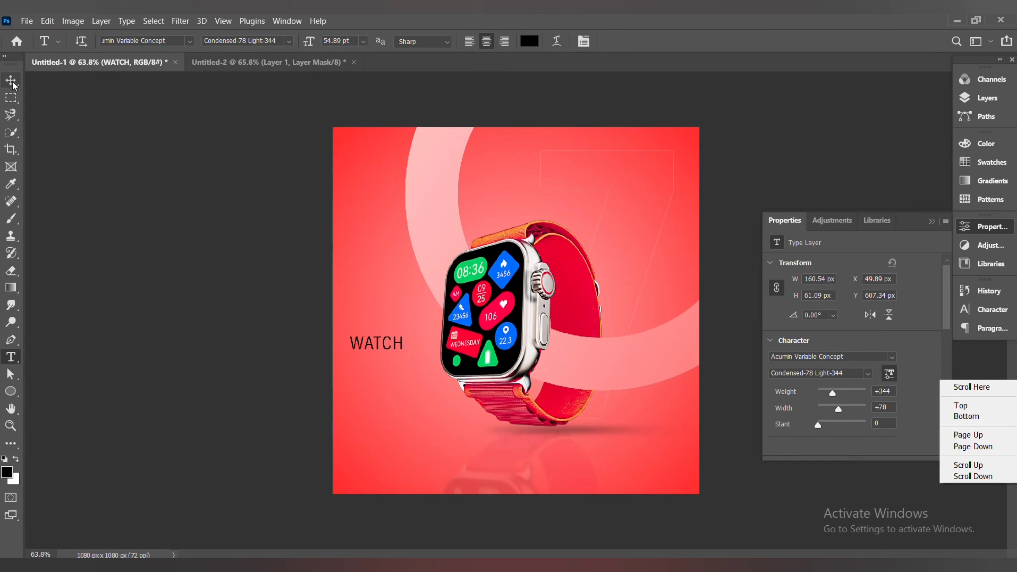
left_click(11, 81)
left_click(10, 81)
left_click(946, 345)
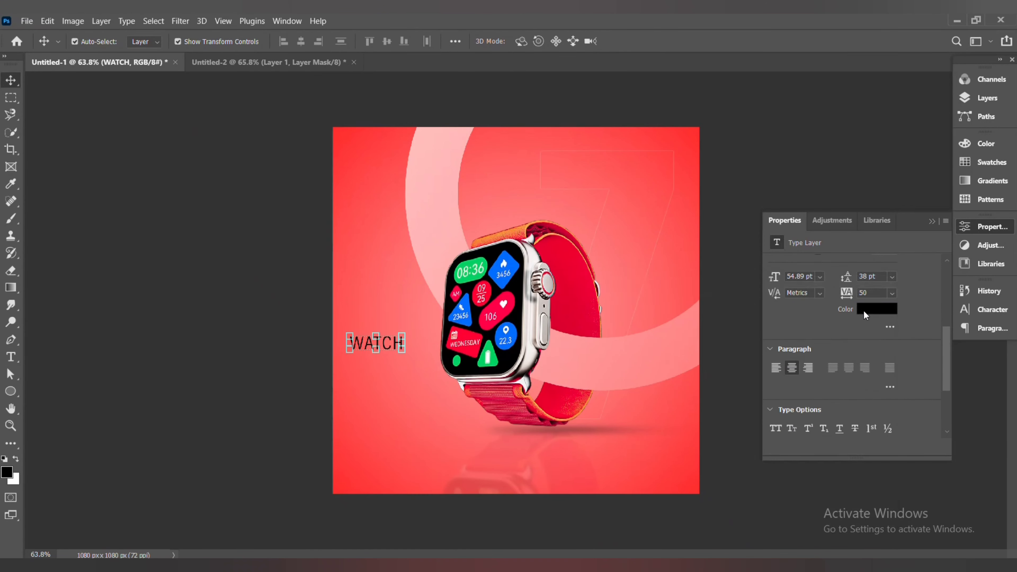
left_click(877, 308)
left_click(565, 304)
left_click(842, 305)
Enlarge the WATCH text and move it to the poster's upper right corner
key("ctrl+t")
left_click_drag(402, 351, 420, 359)
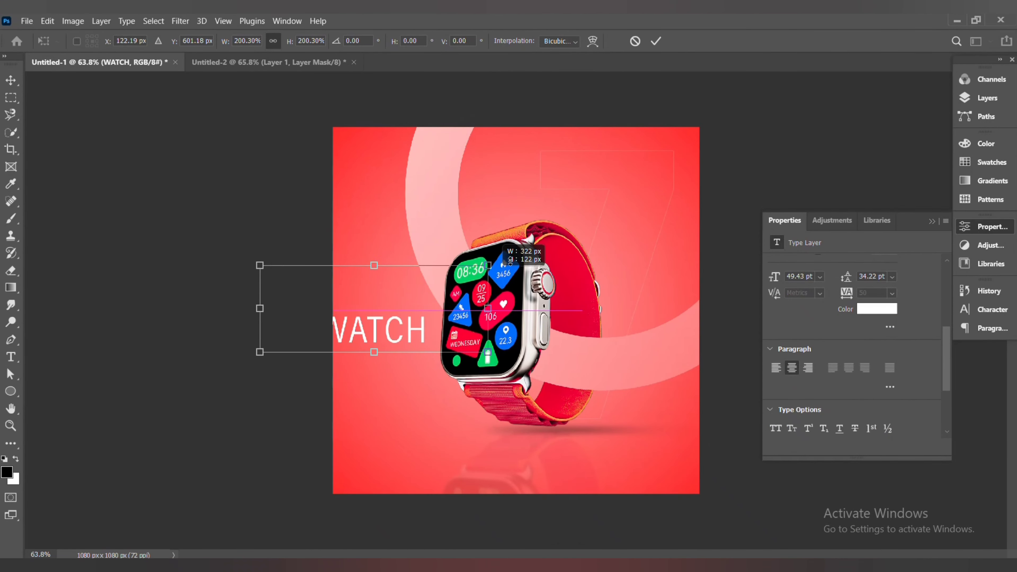
key("Return")
left_click_drag(357, 338, 607, 174)
key("ctrl+t")
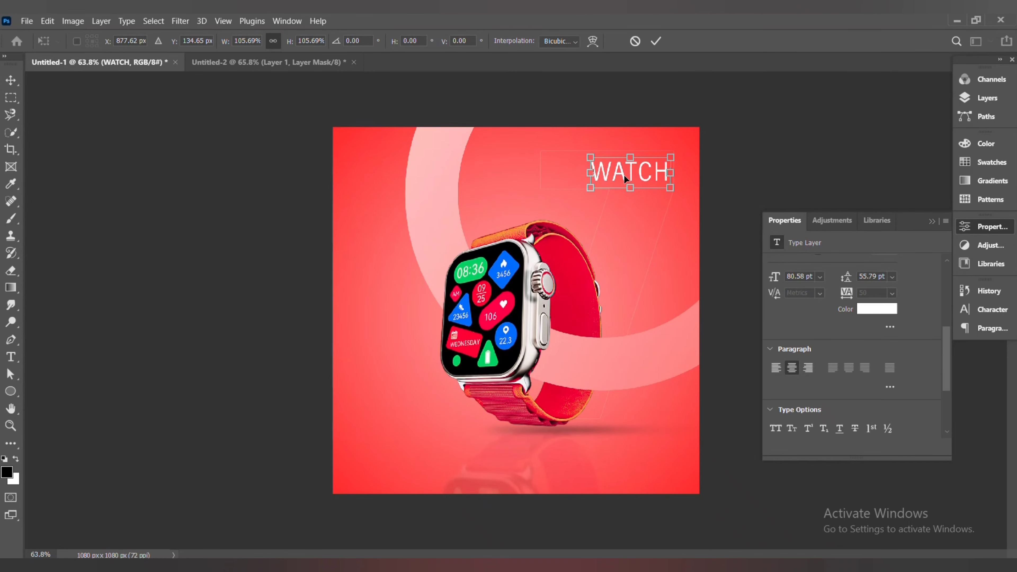
key("Return")
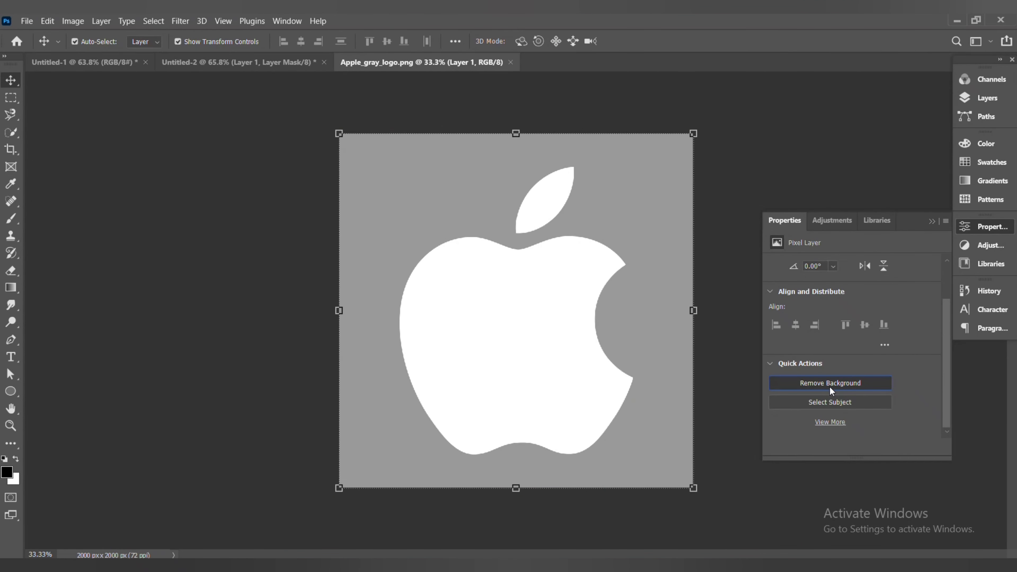
Bring the Apple logo into the poster, scale it down and place it just left of WATCH
left_click_drag(428, 63, 431, 91)
left_click_drag(566, 299, 361, 420)
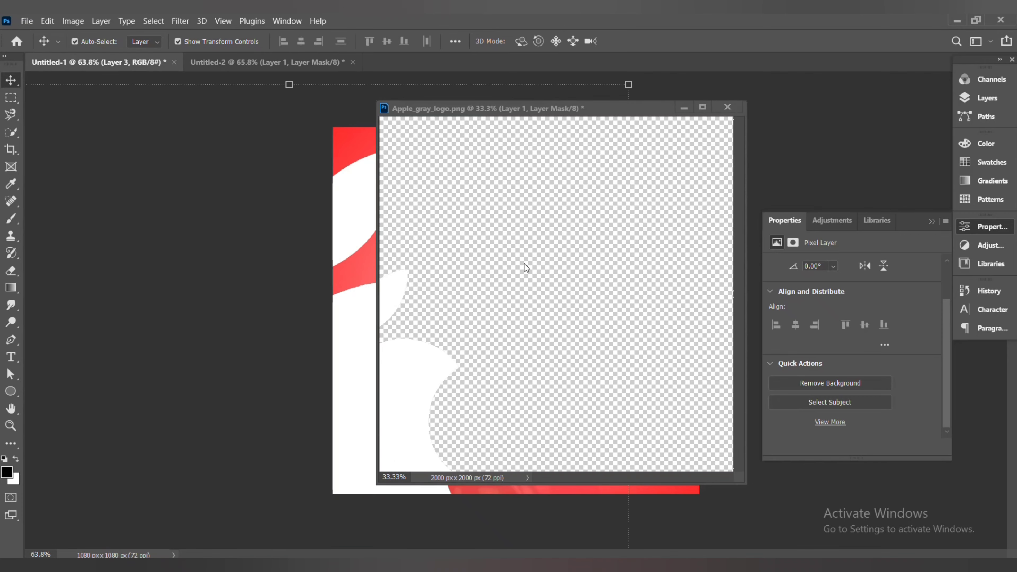
left_click(728, 107)
left_click(547, 234)
key("ctrl+t")
left_click_drag(431, 281, 566, 179)
scroll(565, 179, "up", 3)
left_click_drag(575, 118, 586, 125)
left_click(656, 40)
Nudge the WATCH text slightly down to line up with the Apple logo
left_click(647, 116)
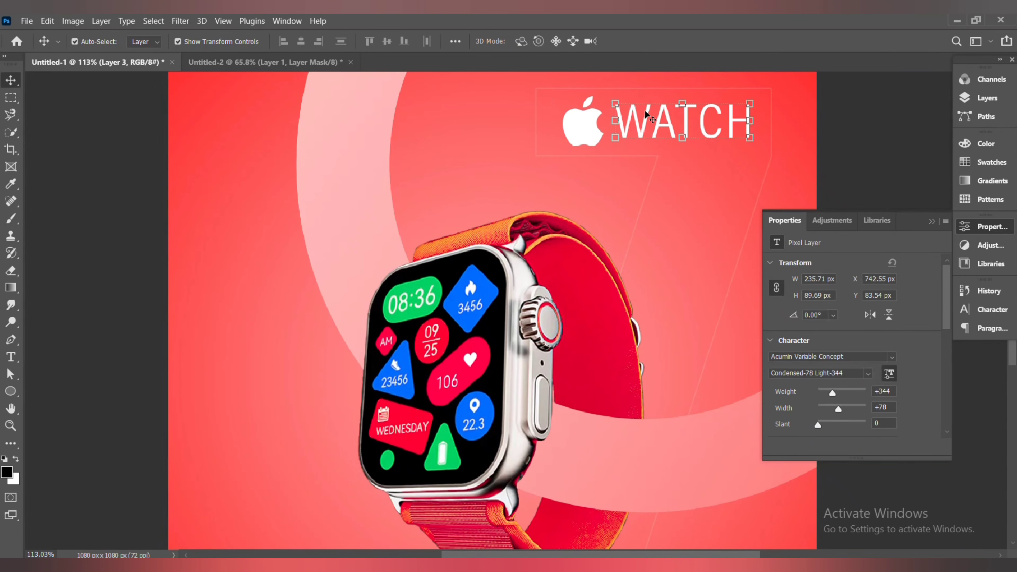
left_click_drag(647, 116, 647, 124)
left_click(11, 357)
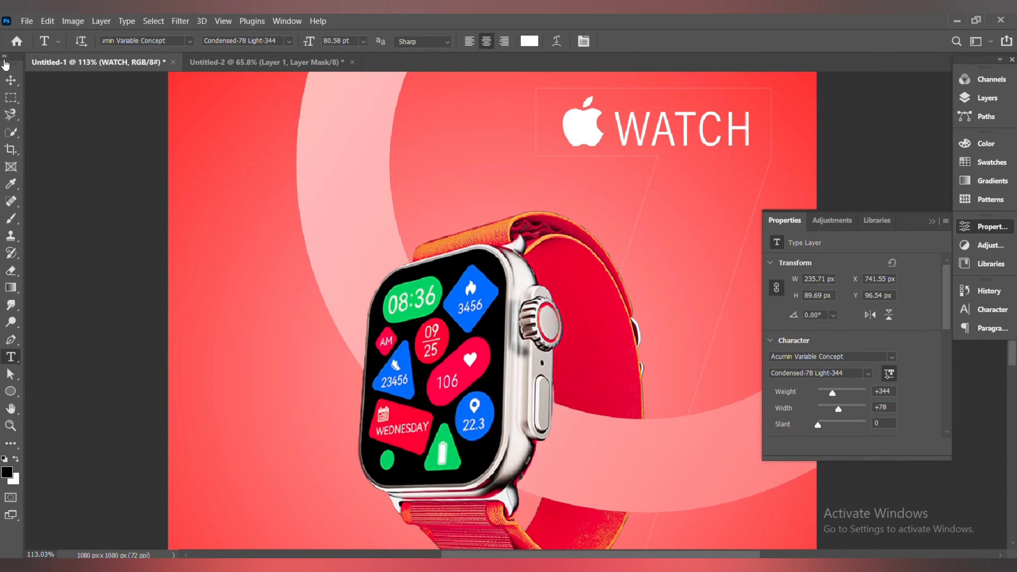
left_click(11, 80)
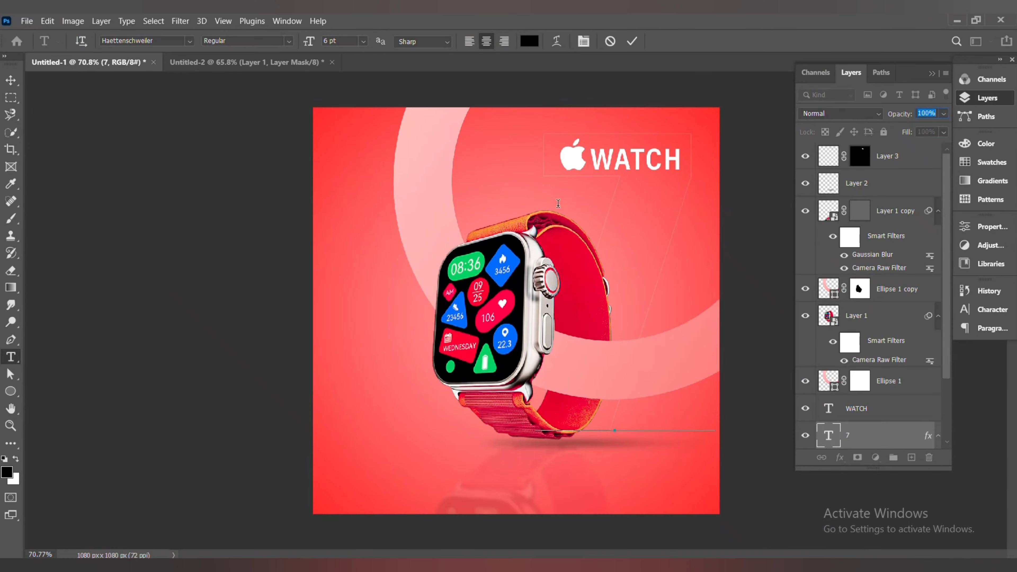
Type SERIES7 as a new text layer beside the watch and move its layer to the top of the stack
left_click(406, 361)
key("BackSpace")
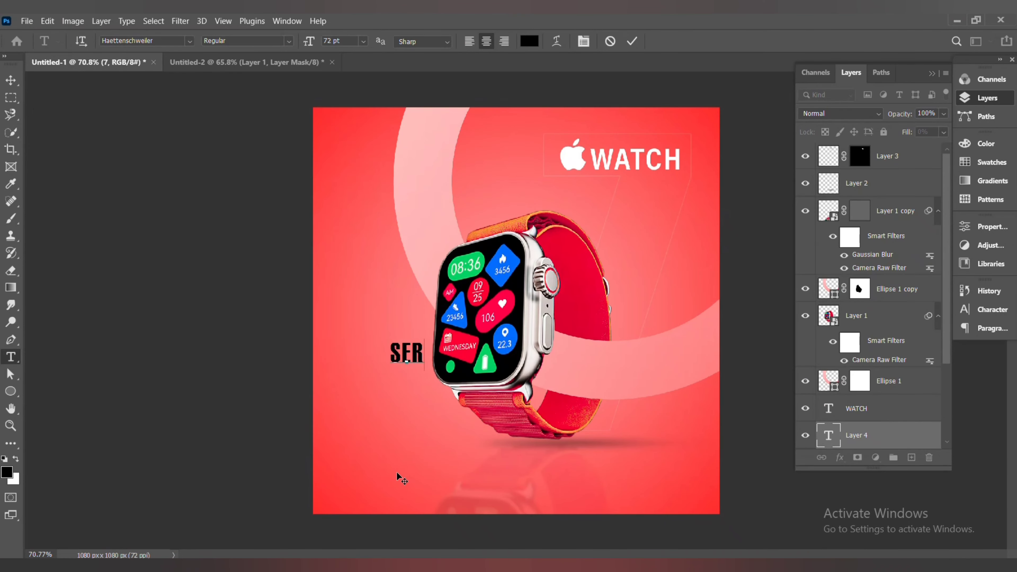
type("SERIES")
key("ctrl+a")
left_click_drag(857, 436, 862, 276)
left_click_drag(869, 288, 881, 145)
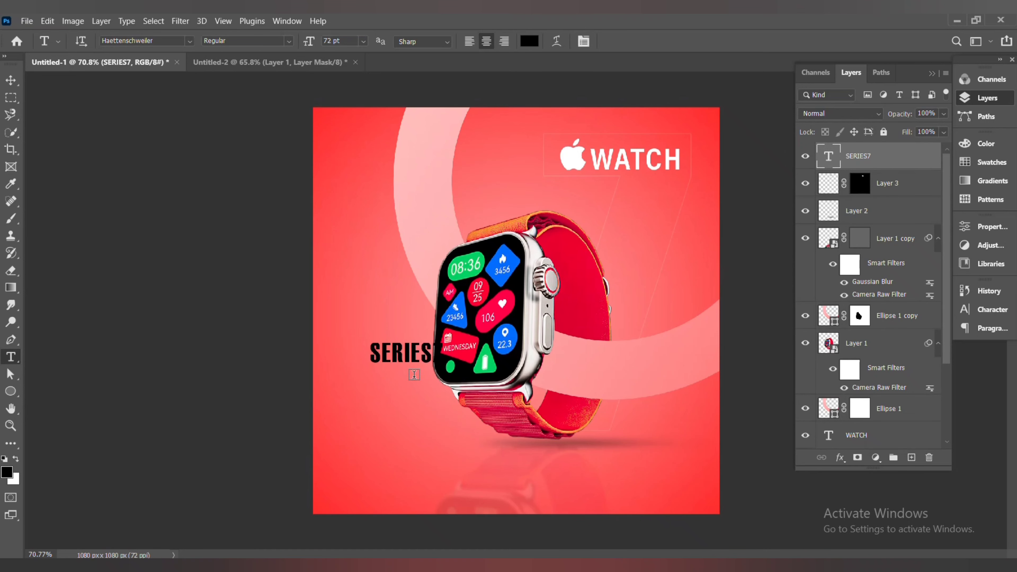
Move the SERIES 7 text left and set its font to Acumin Variable Concept
left_click(11, 80)
left_click_drag(443, 371, 358, 366)
left_click(11, 353)
left_click(490, 365)
left_click(189, 41)
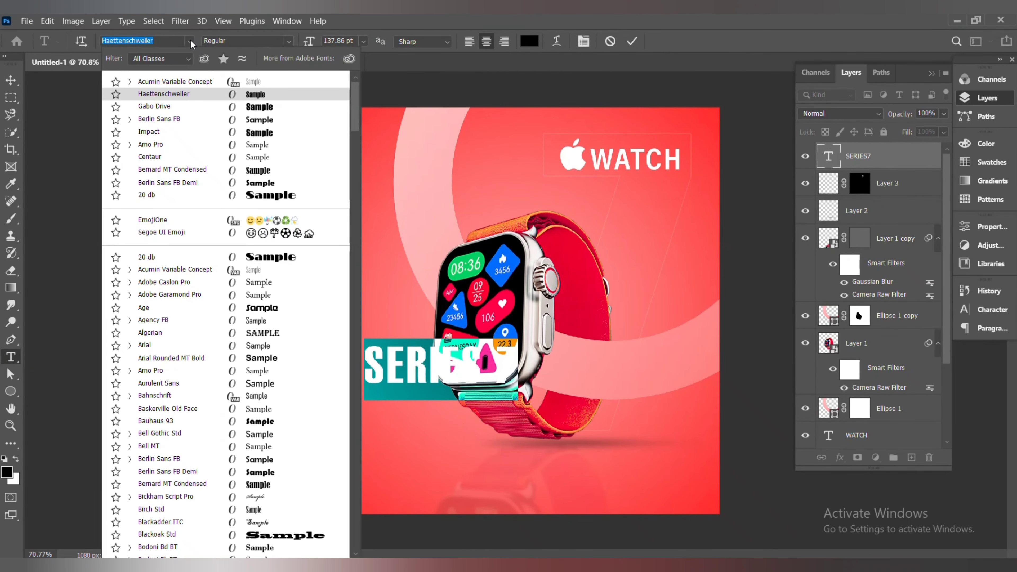
left_click(262, 276)
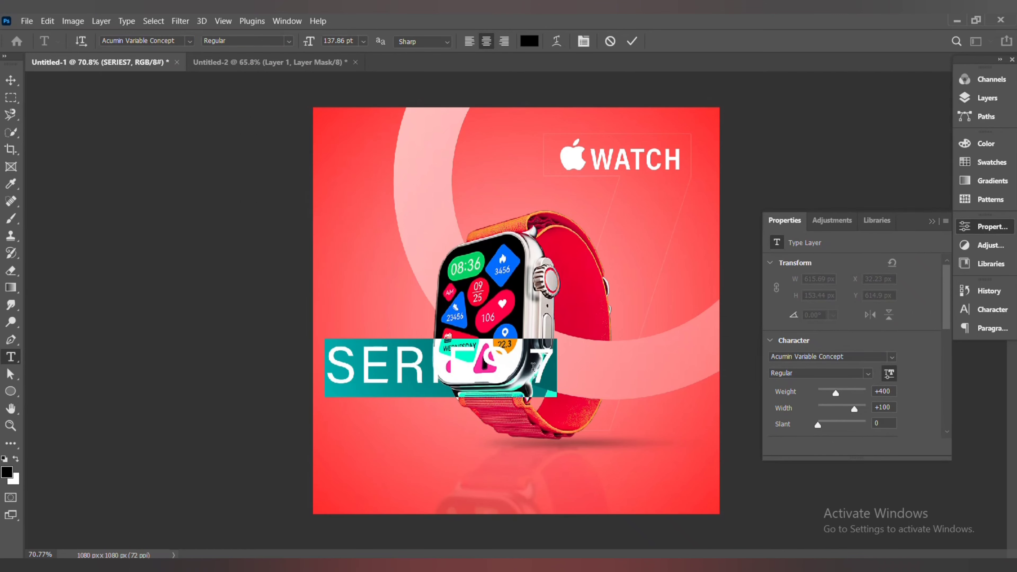
Narrow the SERIES 7 text's width and set its color to white
left_click_drag(854, 409, 836, 396)
left_click(10, 79)
scroll(938, 335, "down", 3)
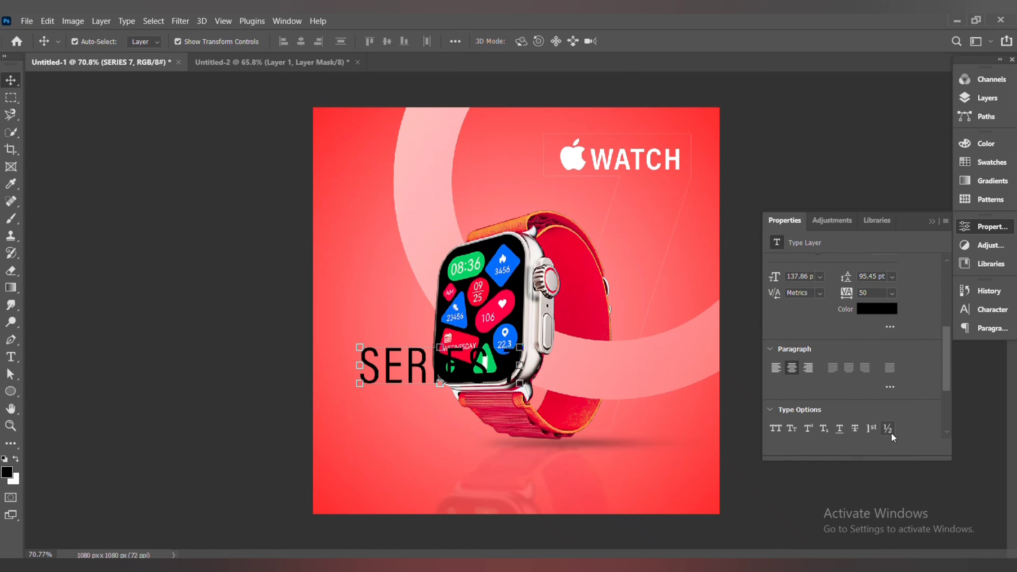
left_click(862, 308)
left_click_drag(739, 333, 741, 309)
left_click(859, 307)
Scale down the SERIES 7 text and place it below the Apple WATCH heading
key("ctrl+t")
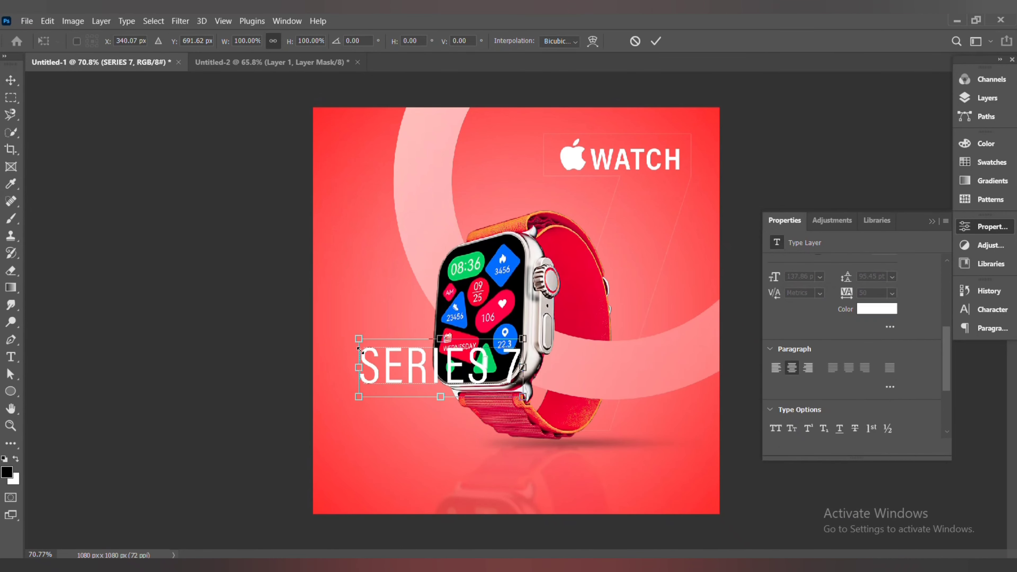
left_click_drag(448, 369, 591, 440)
left_click_drag(665, 469, 604, 159)
scroll(577, 192, "up", 3)
left_click(656, 41)
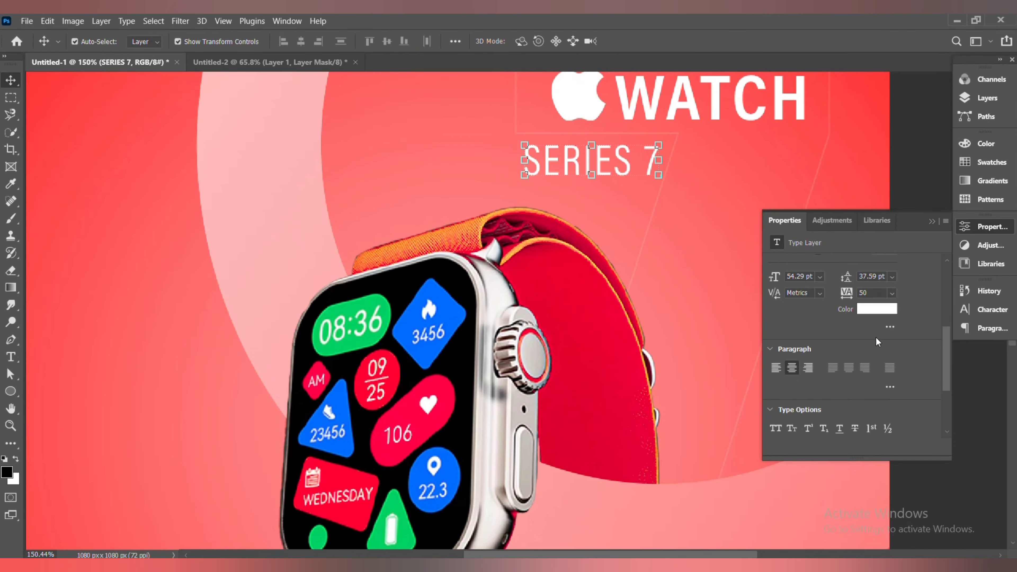
Add a white 1 px outside stroke at 100% opacity to the SERIES 7 text through Blending Options
left_click_drag(946, 373, 949, 409)
left_click(993, 99)
right_click(860, 156)
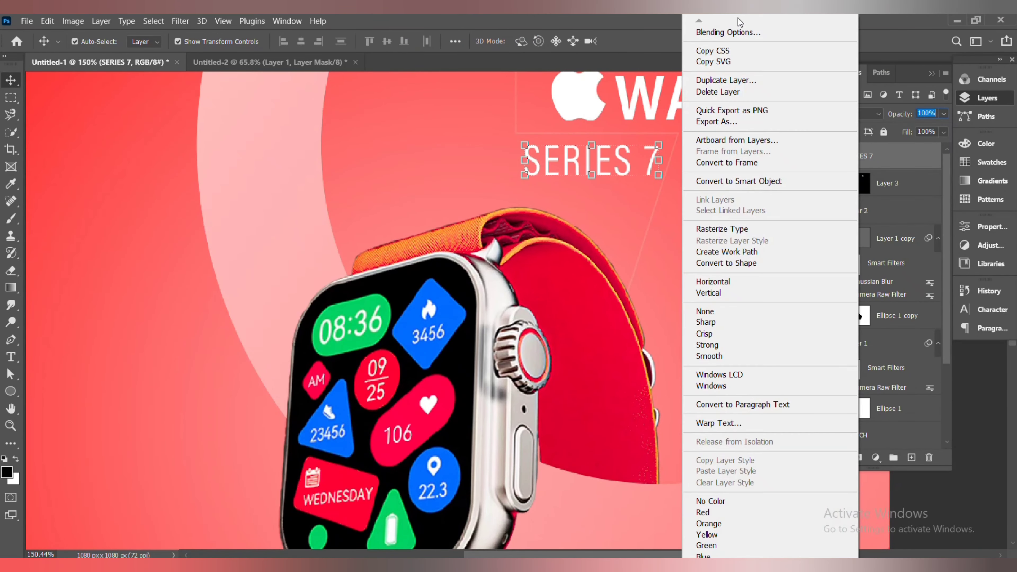
left_click(673, 27)
left_click(462, 337)
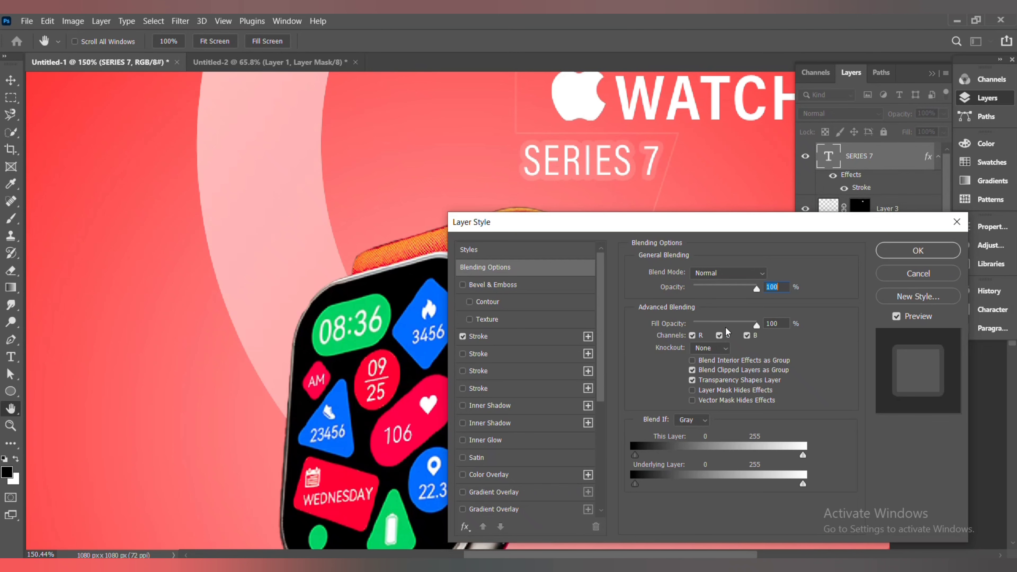
left_click(537, 342)
left_click_drag(690, 317, 753, 316)
left_click_drag(683, 276, 678, 276)
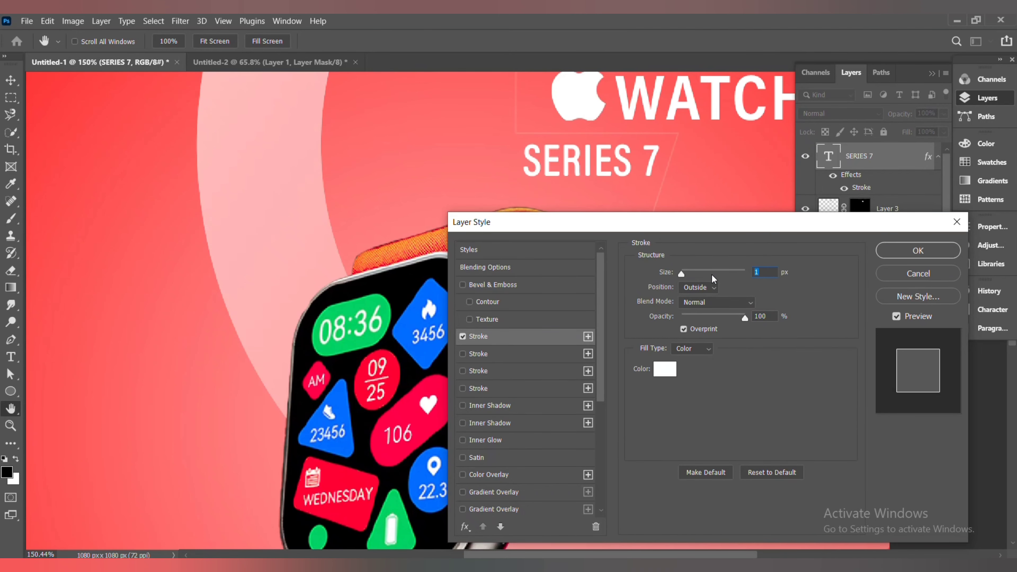
left_click(887, 255)
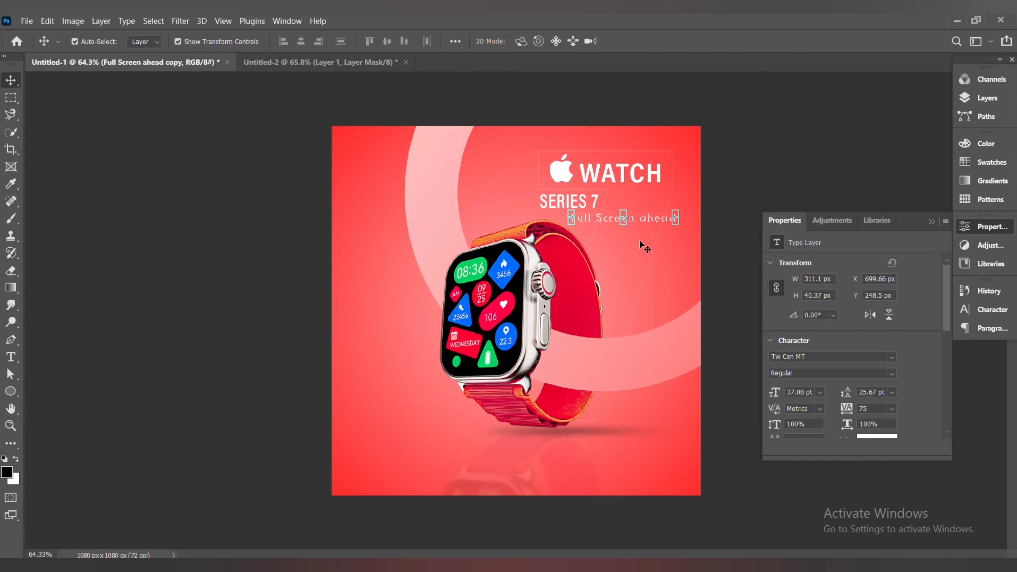
Duplicate the Full Screen ahead text to the bottom left corner and change it to COMING SOON.
left_click_drag(641, 246, 421, 503)
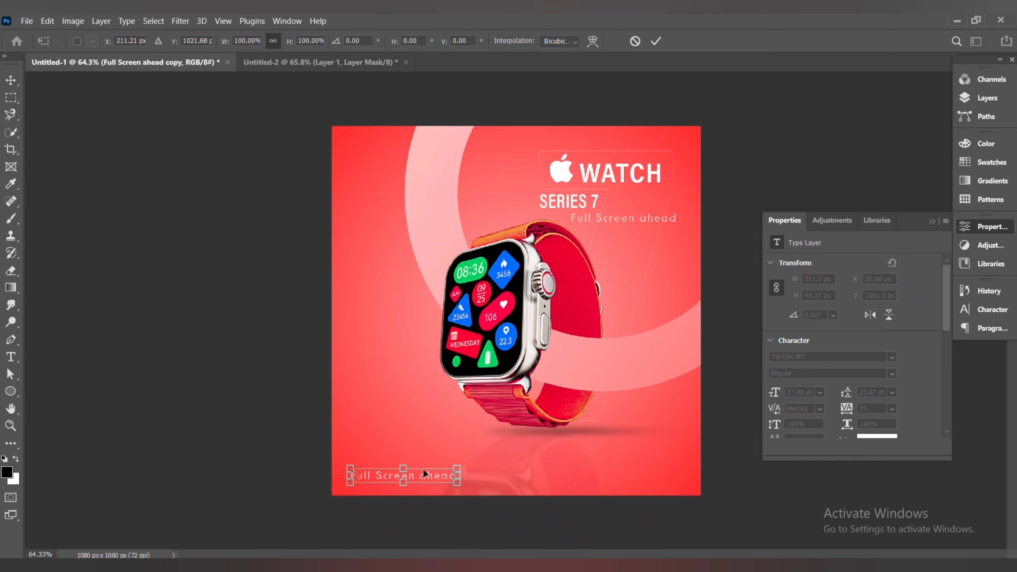
double_click(454, 477)
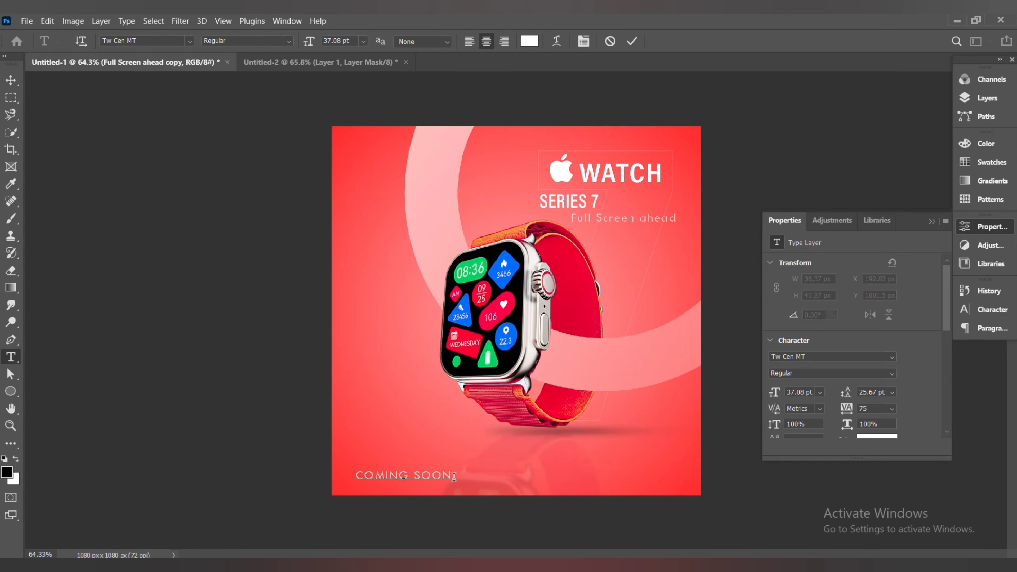
key("ctrl+Return")
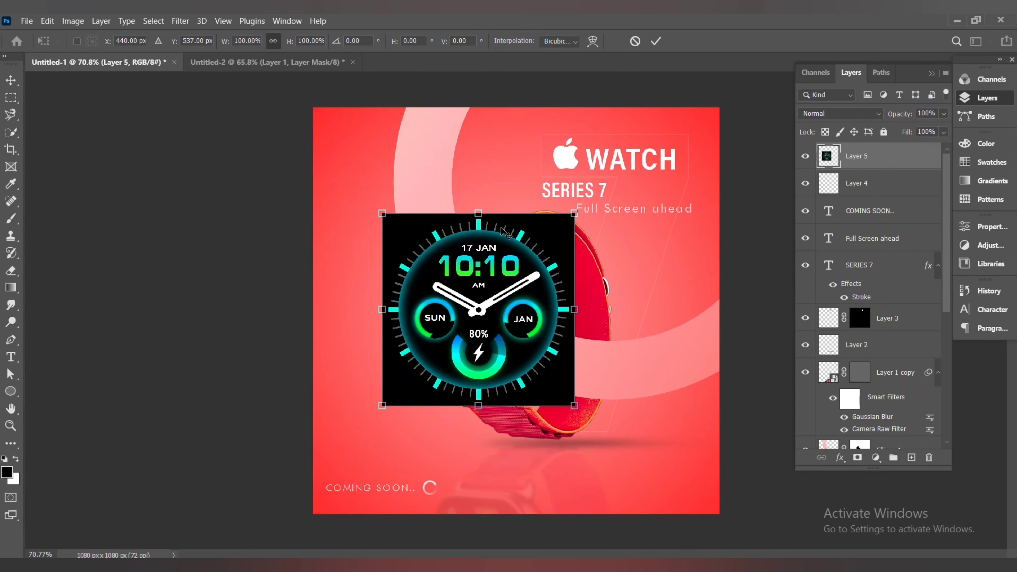
Set the screen overlay layer's opacity to 30% and scale it down onto the watch face
right_click(500, 227)
left_click(943, 113)
left_click_drag(945, 128, 900, 130)
right_click(481, 232)
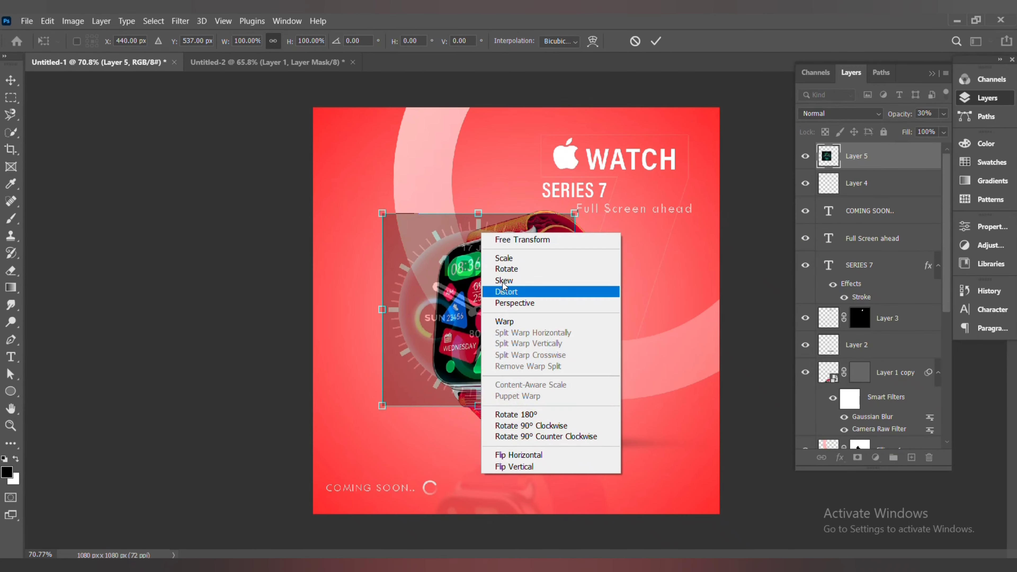
left_click(382, 213)
left_click_drag(382, 213, 450, 281)
left_click_drag(489, 328, 454, 298)
right_click(454, 298)
left_click(476, 386)
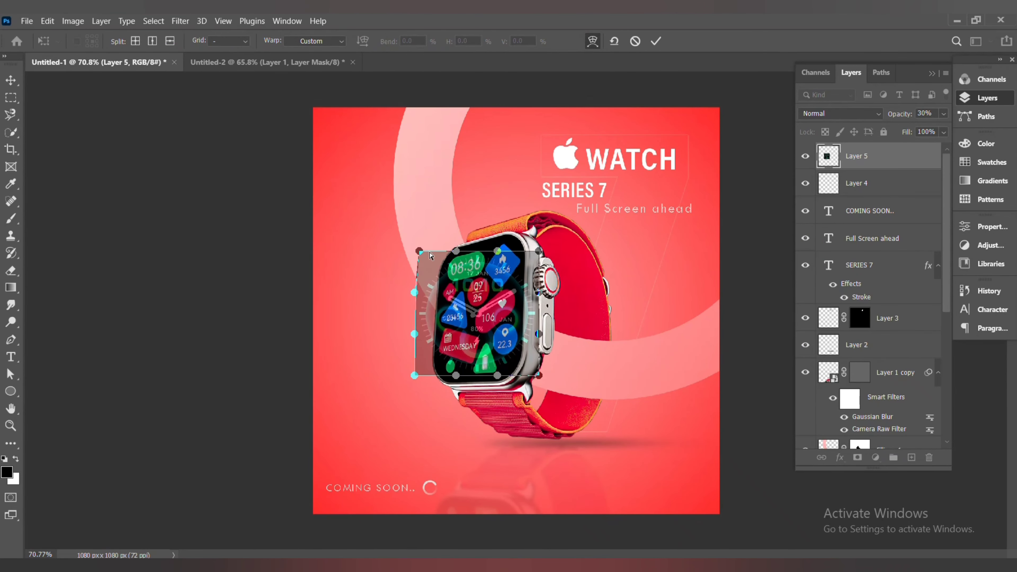
Warp the overlay's corners and edges to fit the watch screen's shape
left_click_drag(415, 251, 464, 233)
left_click_drag(539, 252, 468, 238)
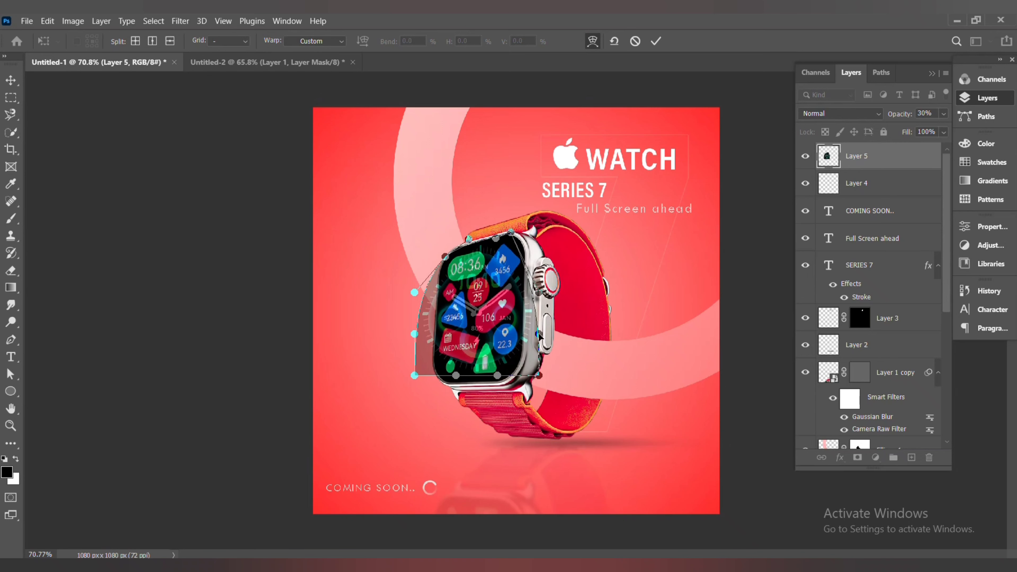
left_click_drag(538, 334, 524, 333)
left_click_drag(538, 375, 522, 359)
left_click_drag(415, 376, 440, 380)
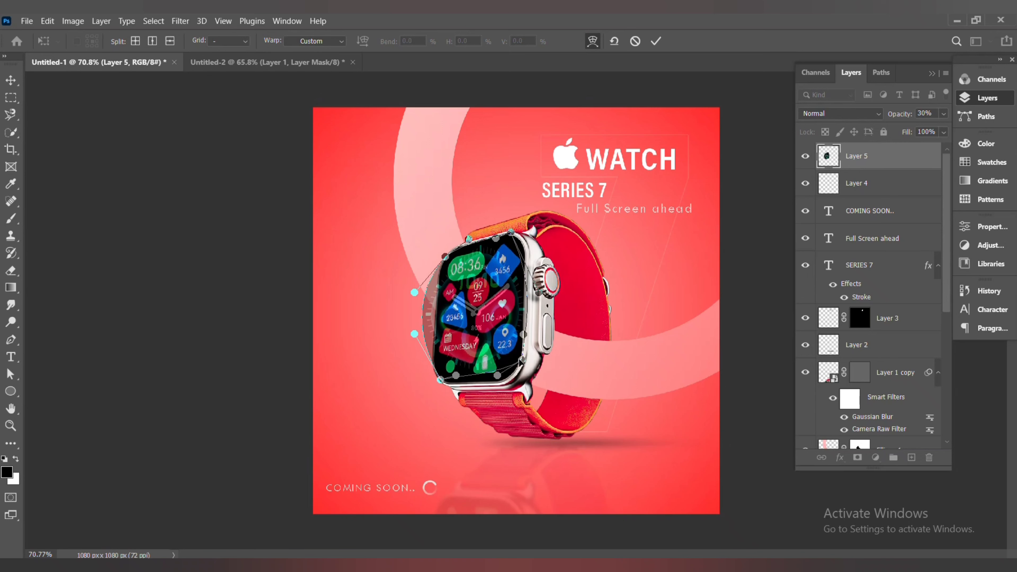
left_click_drag(521, 360, 514, 379)
left_click_drag(543, 293, 531, 260)
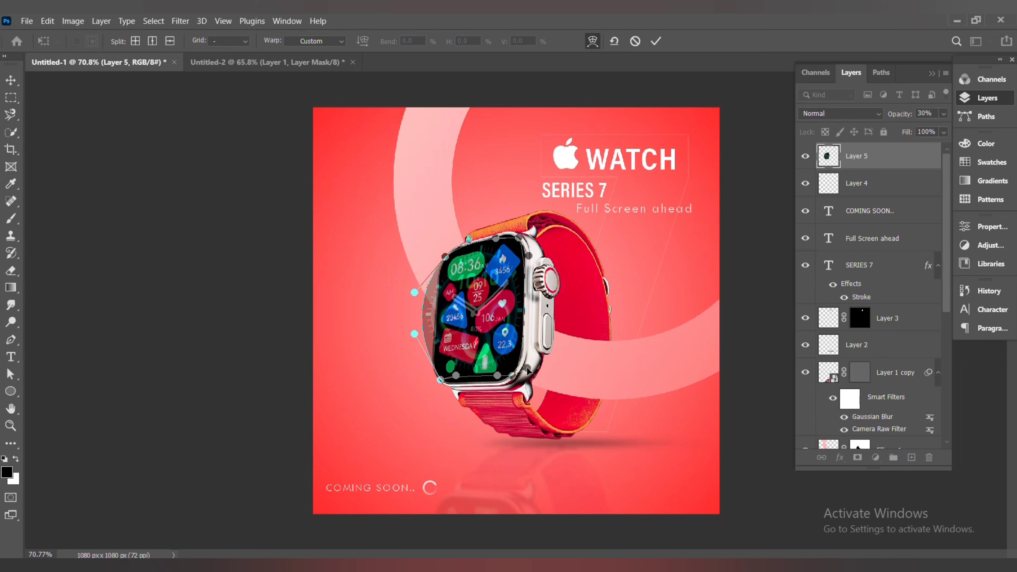
left_click_drag(468, 240, 467, 236)
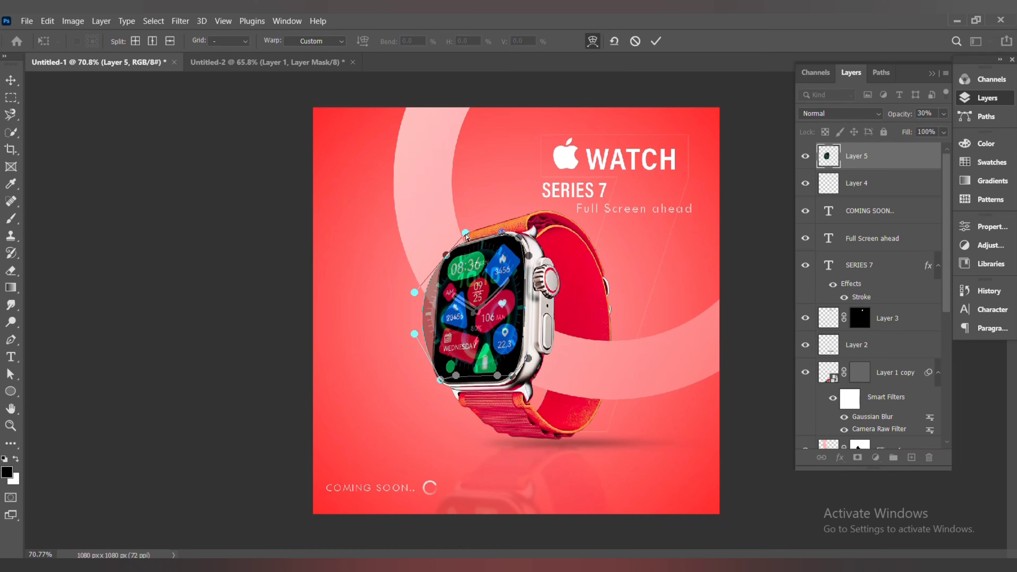
left_click_drag(417, 292, 440, 273)
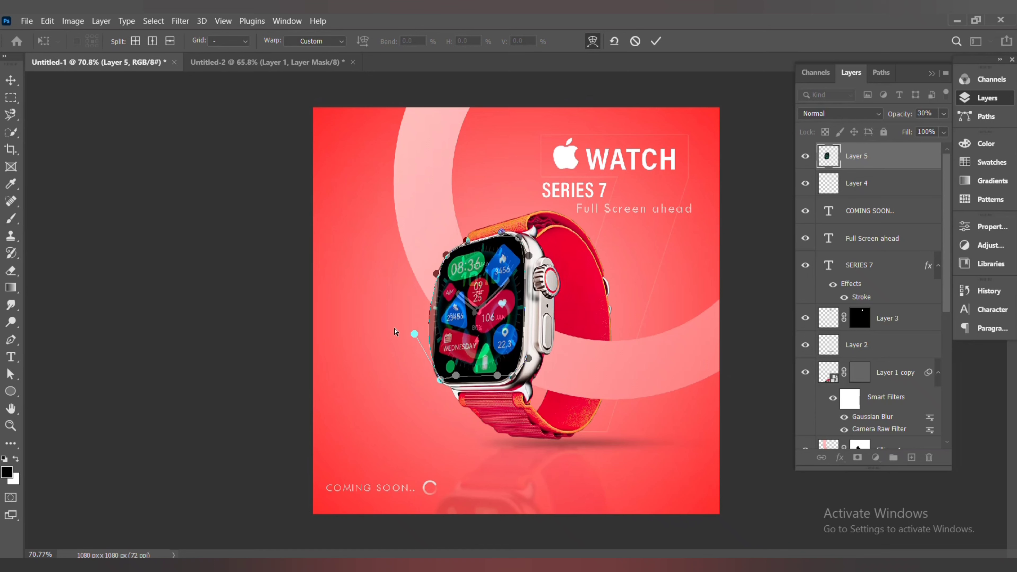
left_click_drag(411, 337, 425, 332)
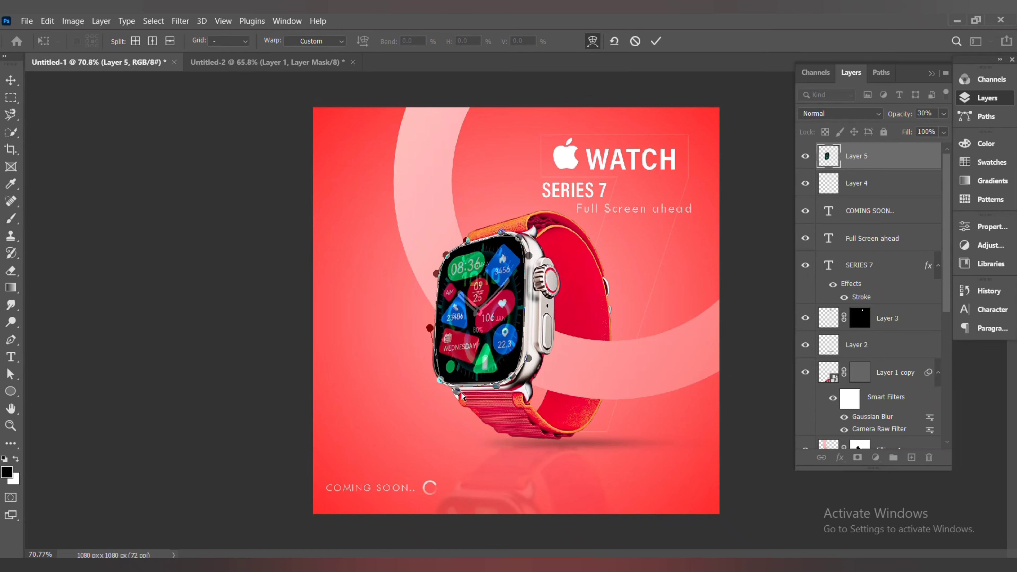
left_click(656, 40)
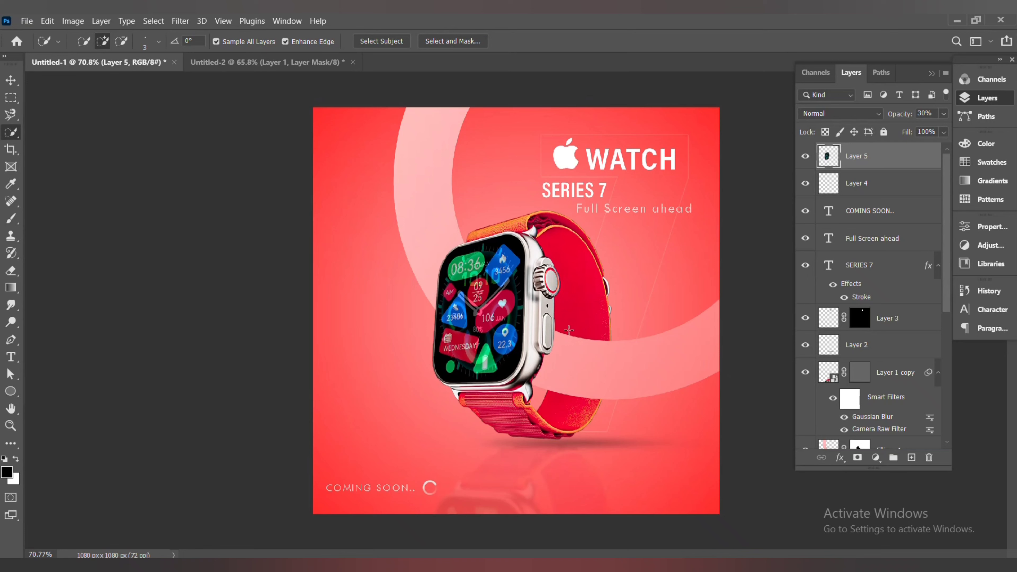
Hide the warped screen overlay layer
left_click(805, 155)
left_click(853, 180)
left_click_drag(946, 276, 946, 402)
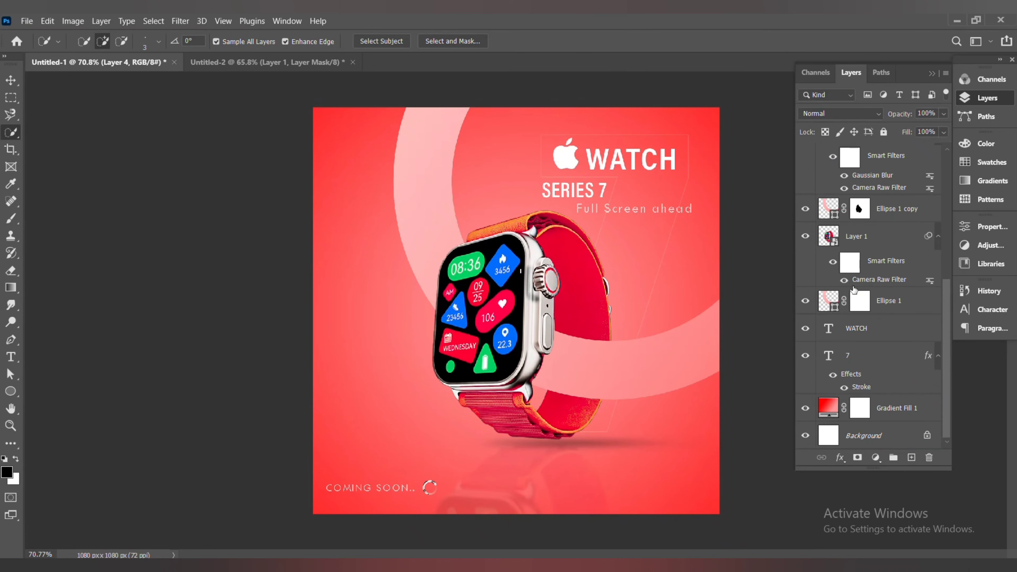
Select the watch screen on Layer 1 with Quick Selection and copy it to a new layer
left_click(823, 239)
left_click_drag(510, 277, 503, 329)
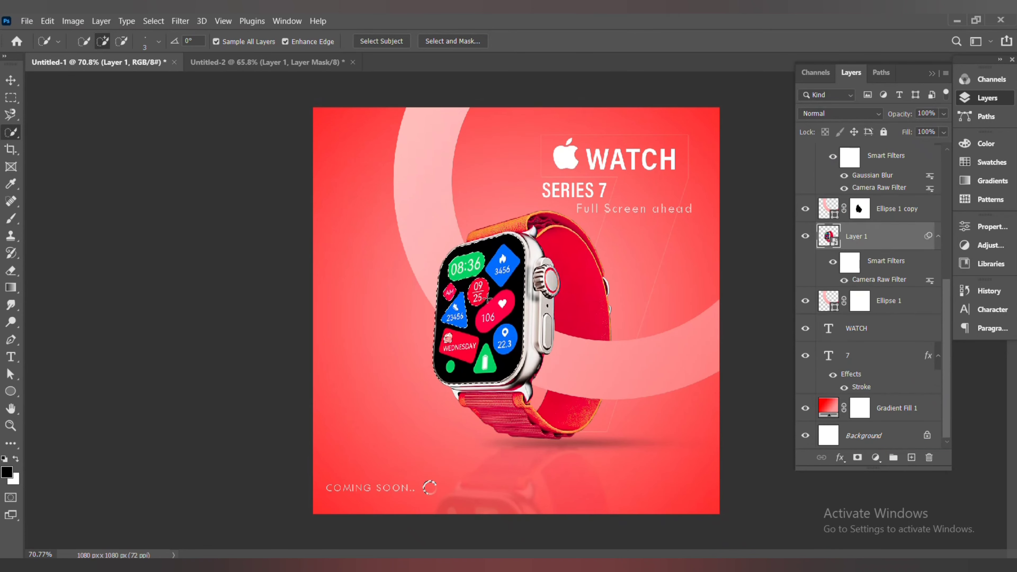
key("ctrl+j")
scroll(882, 158, "up", 10)
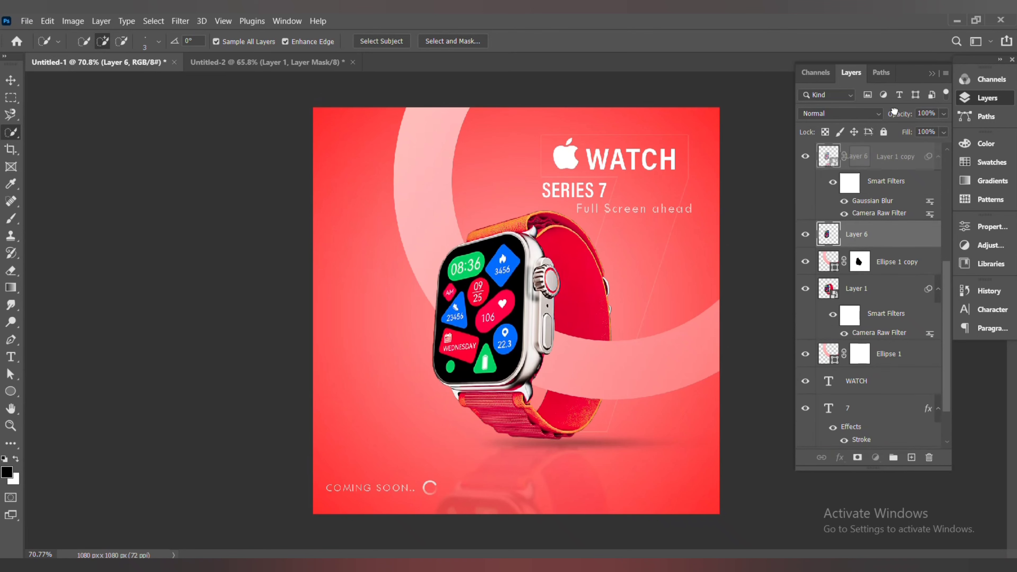
Move Layer 6, the copied watch screen, directly beneath the screen overlay Layer 5 in the layer stack
left_click(806, 157)
left_click(856, 185)
left_click(806, 158)
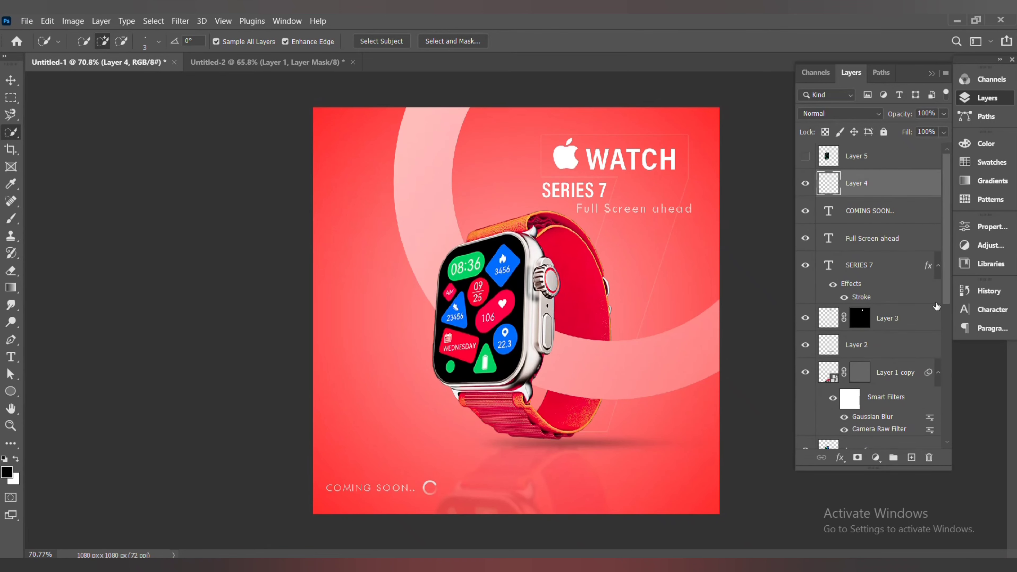
left_click(827, 157)
scroll(933, 360, "down", 10)
left_click_drag(869, 185, 853, 170)
Delete Layer 4 and clip the screen overlay Layer 5 to the watch screen on Layer 6
right_click(835, 189)
left_click(852, 217)
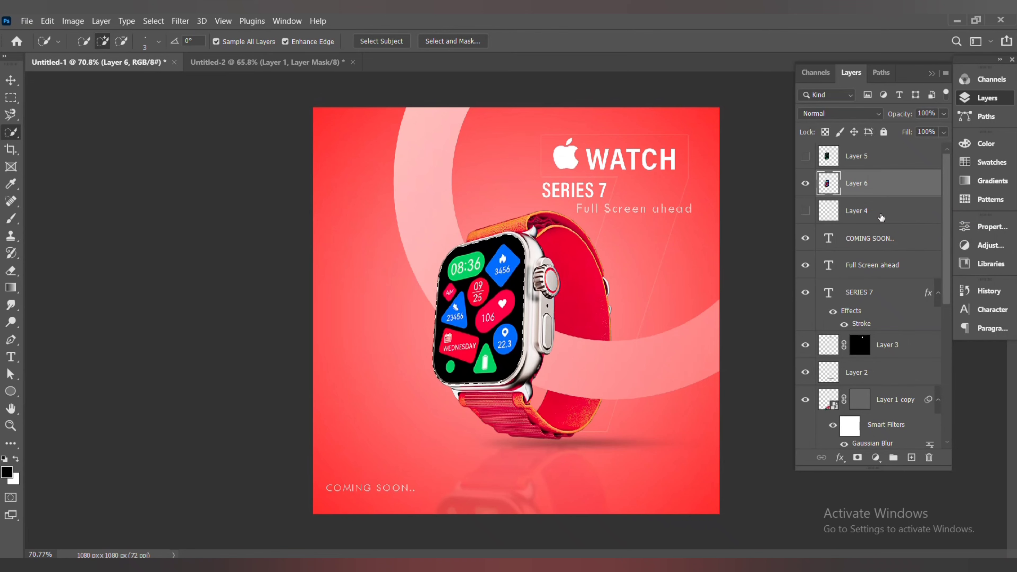
left_click(881, 217)
left_click(929, 458)
left_click(465, 234)
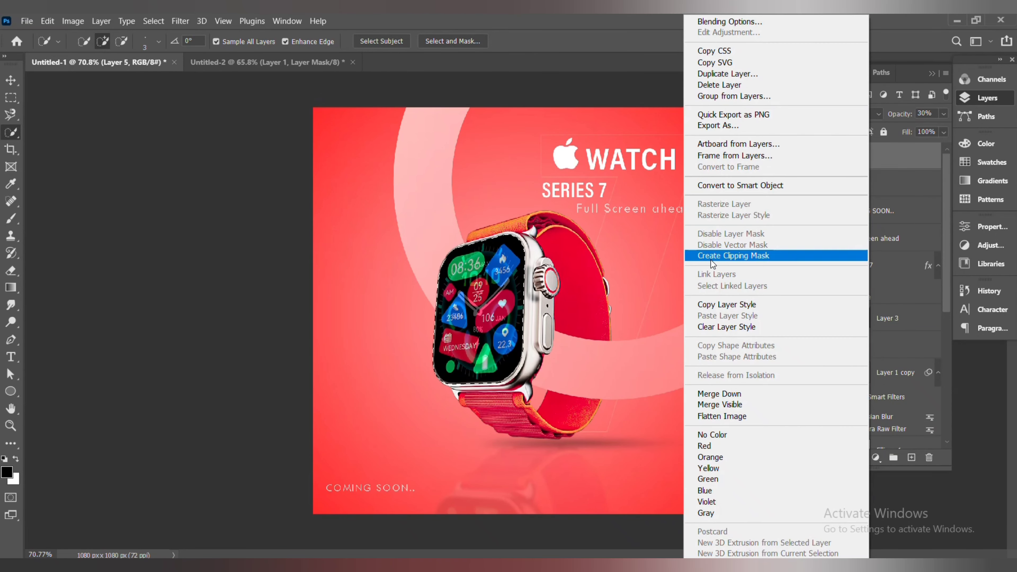
left_click(714, 257)
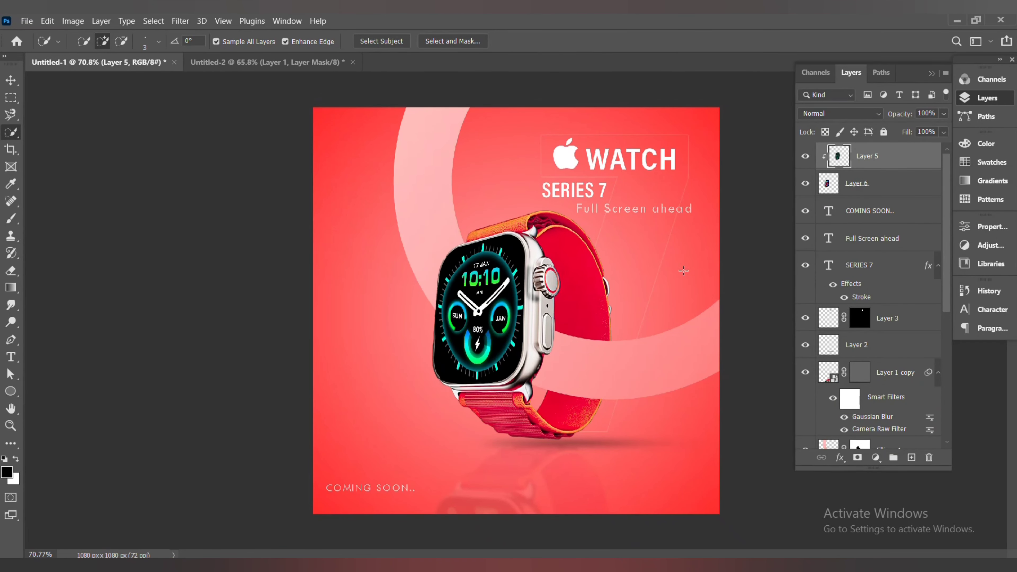
Erase the overlay's stray edge along the lower border of the watch screen with the Eraser
key("v")
scroll(426, 297, "up", 3)
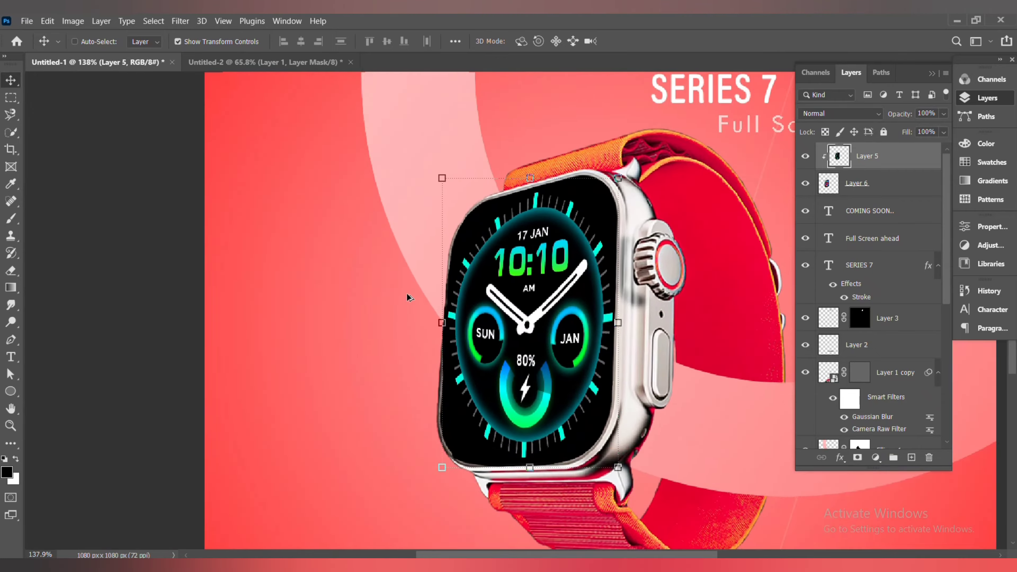
scroll(409, 298, "up", 4)
key("e")
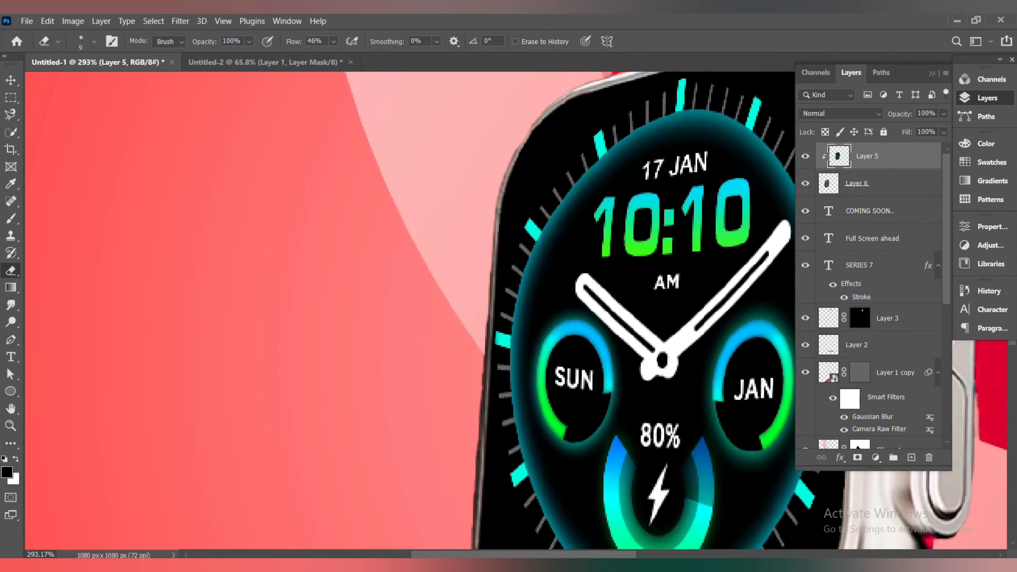
scroll(442, 500, "down", 7)
scroll(432, 382, "up", 7)
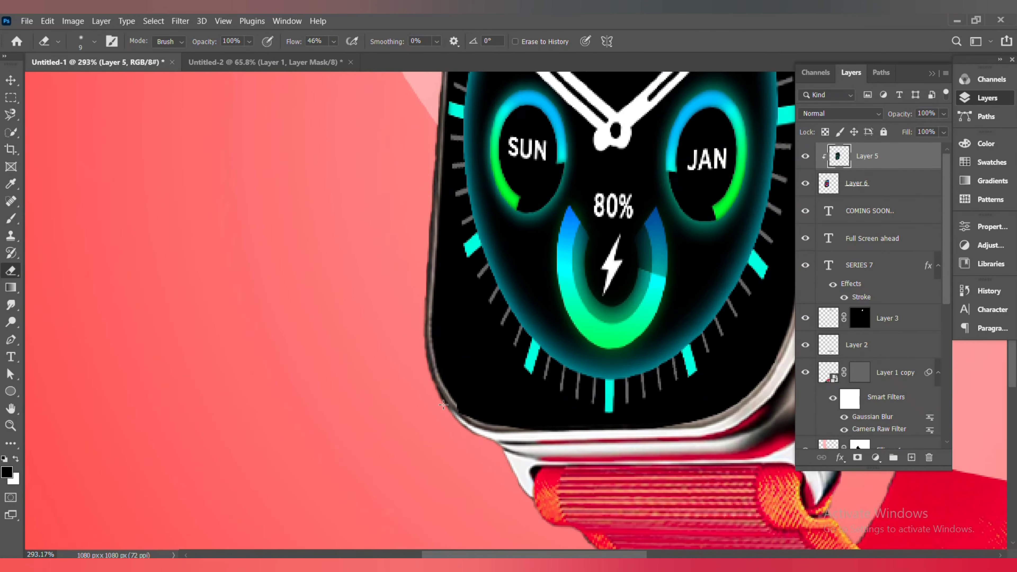
left_click_drag(701, 424, 516, 425)
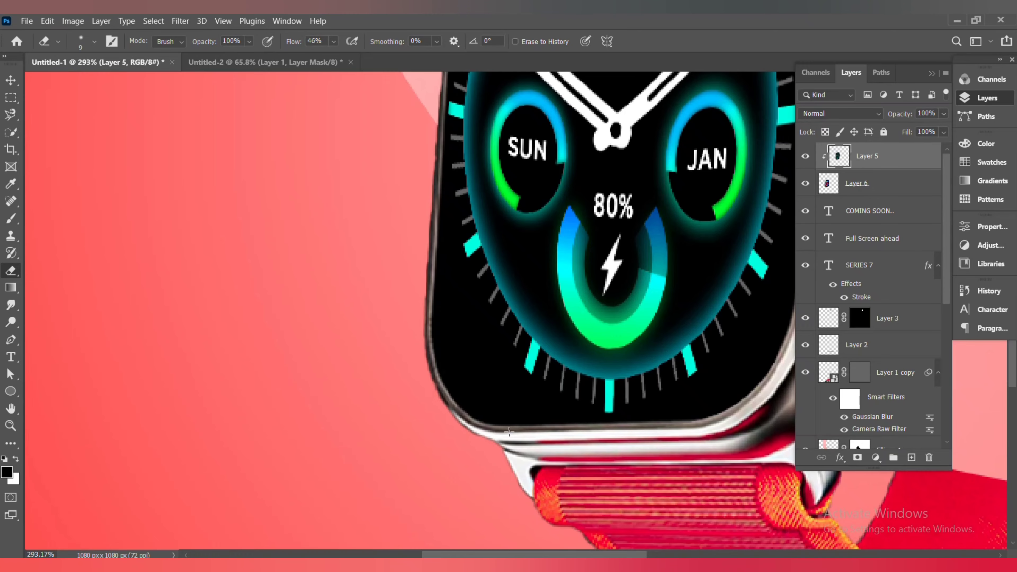
scroll(509, 431, "down", 7)
scroll(487, 184, "up", 6)
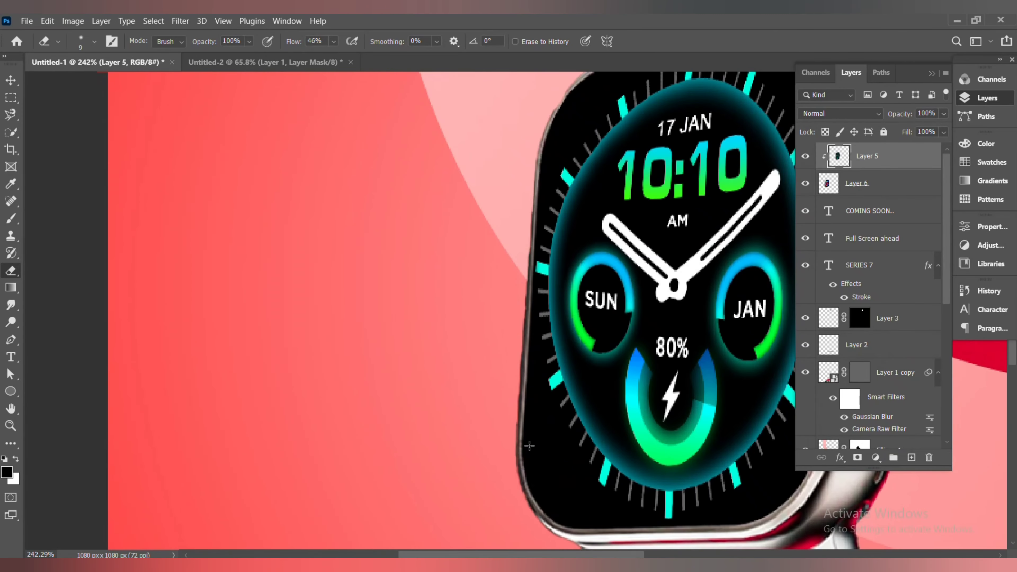
scroll(588, 529, "down", 4)
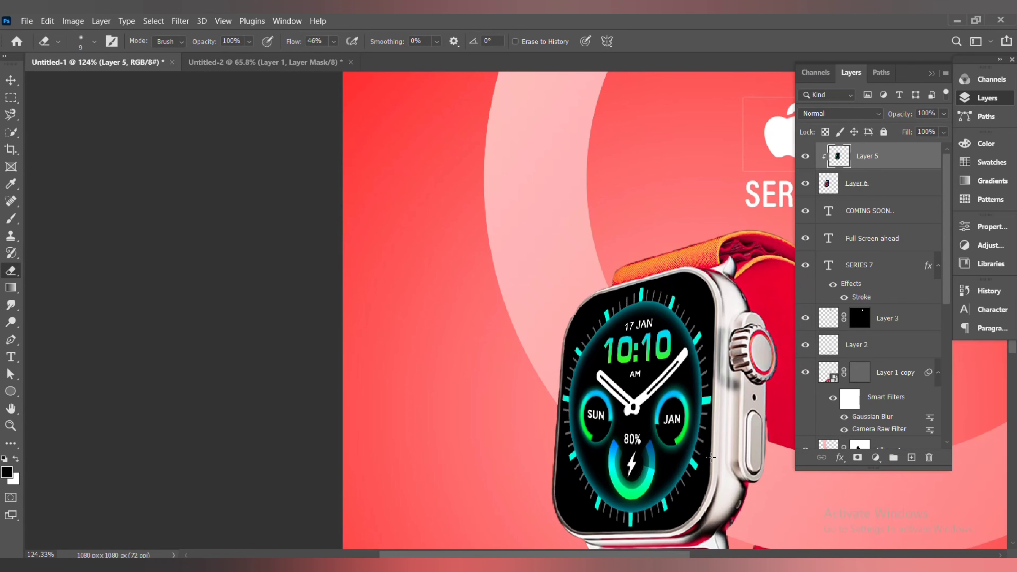
scroll(708, 419, "down", 2)
scroll(705, 414, "up", 6)
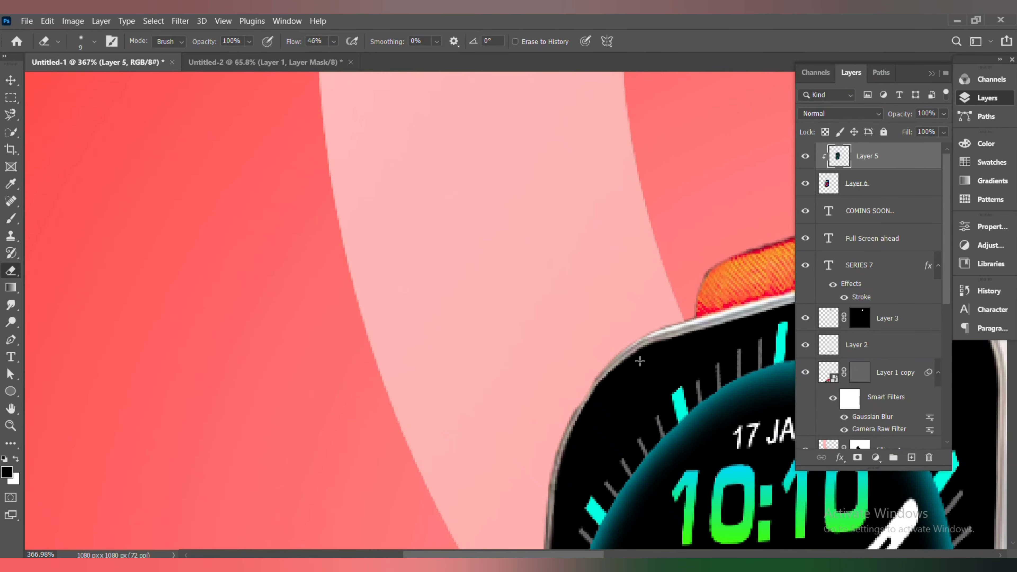
scroll(544, 513, "down", 6)
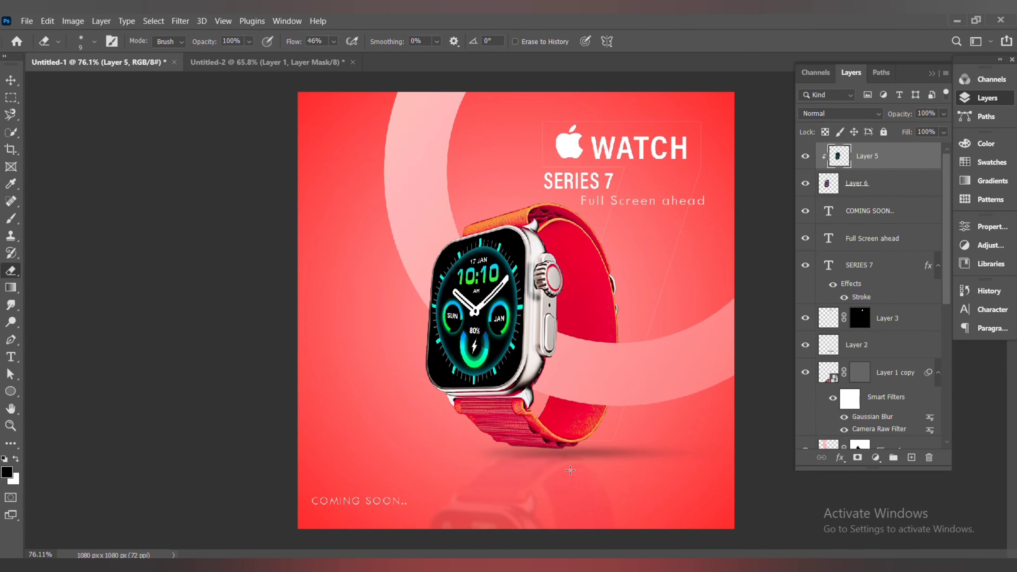
Bring the connection-loading-03 icon into the poster and place it about 47 px wide beside the COMING SOON text
left_click(11, 79)
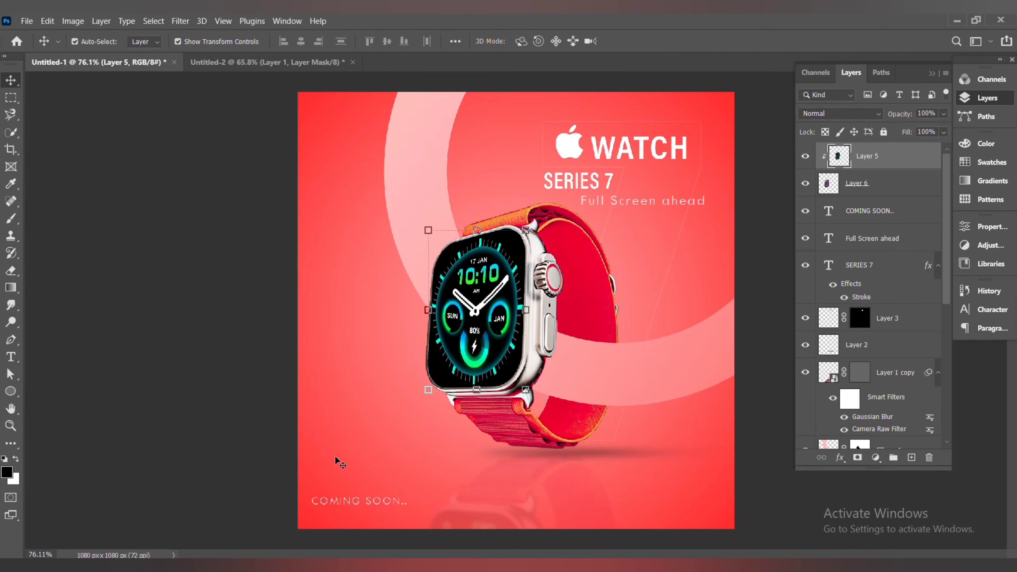
left_click(417, 509)
left_click_drag(947, 295, 947, 177)
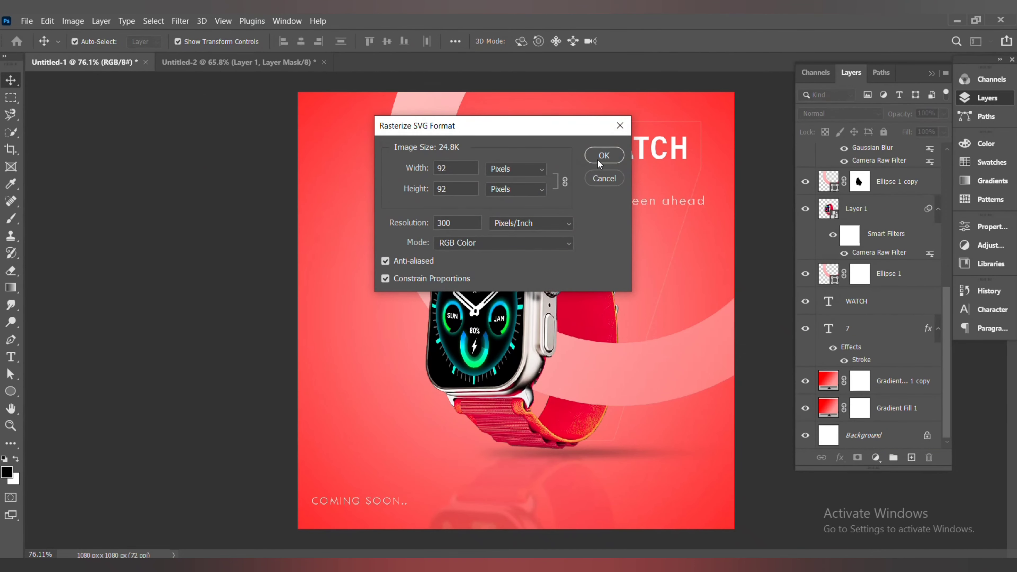
left_click(598, 160)
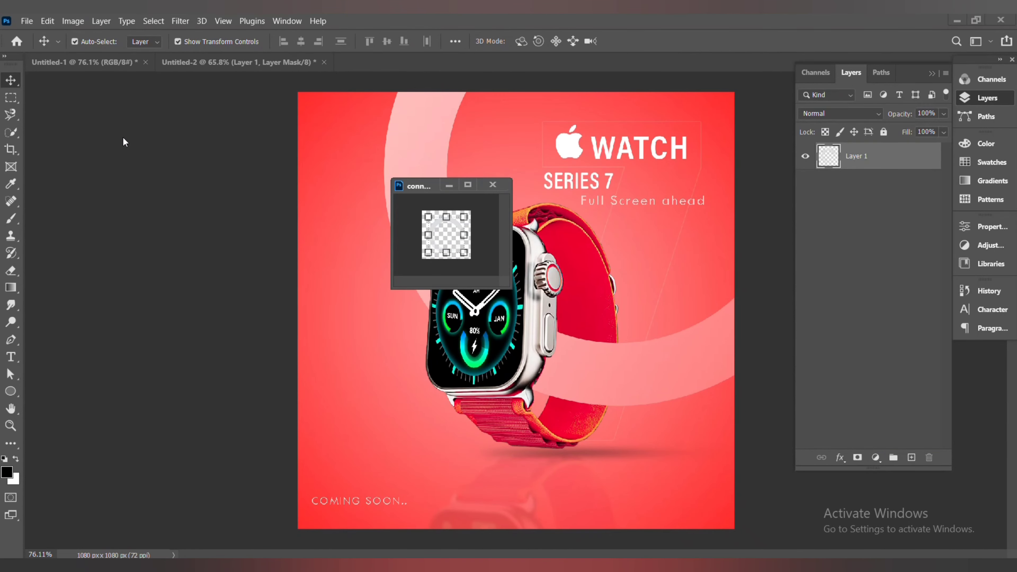
left_click_drag(444, 229, 372, 495)
left_click(495, 183)
left_click(526, 241)
scroll(450, 493, "up", 5)
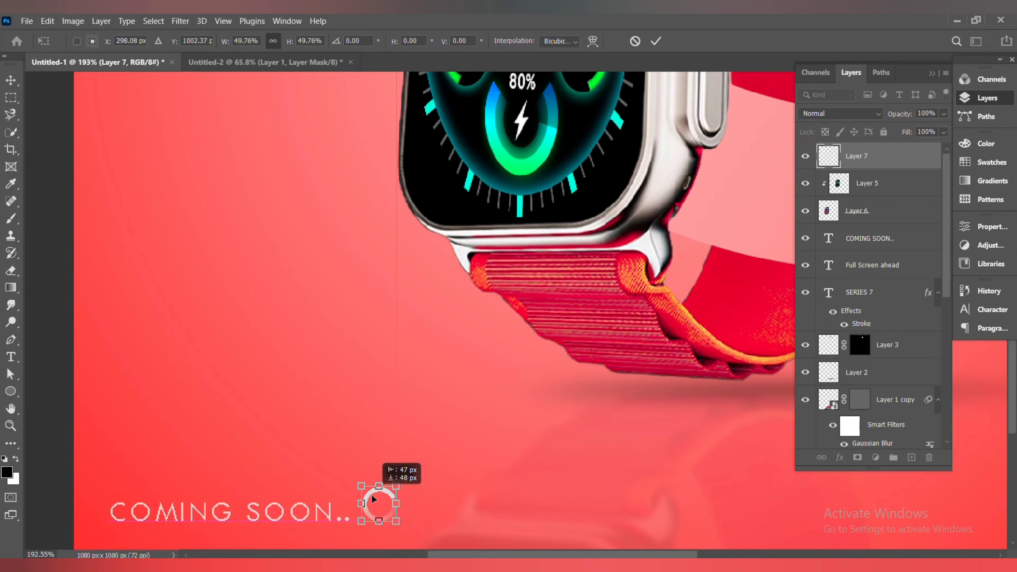
key("Return")
Set the Gradient Fill 1 copy layer to Hard Light blending with 55% opacity and 47% fill
key("ctrl+0")
left_click(100, 282)
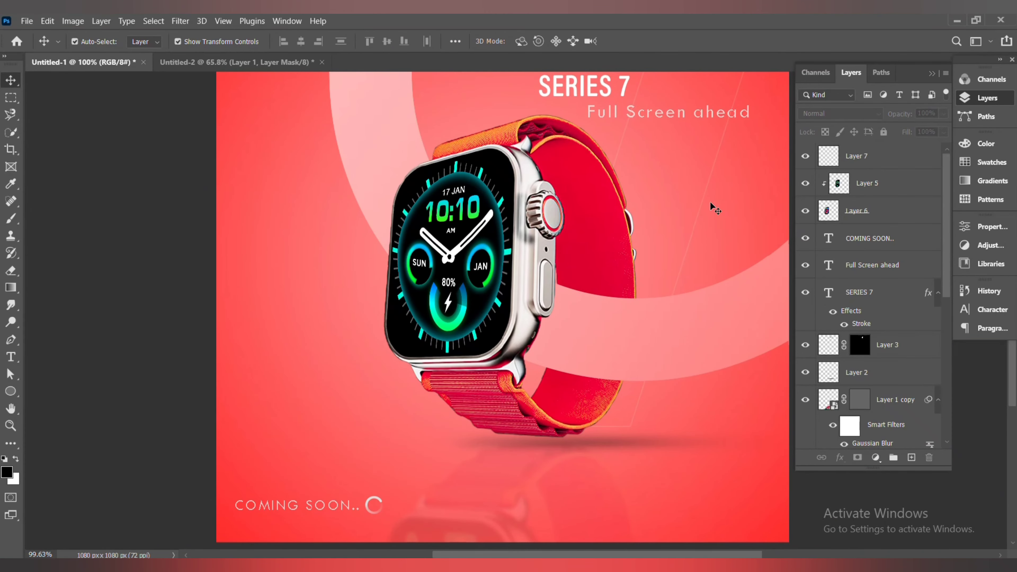
scroll(713, 207, "down", 3)
scroll(861, 360, "down", 10)
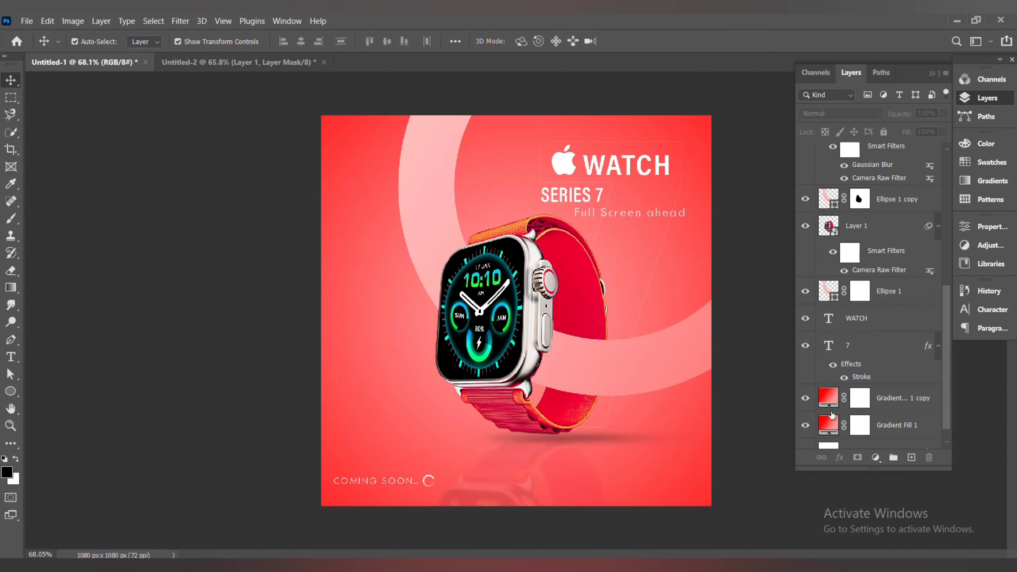
left_click(837, 404)
left_click(854, 114)
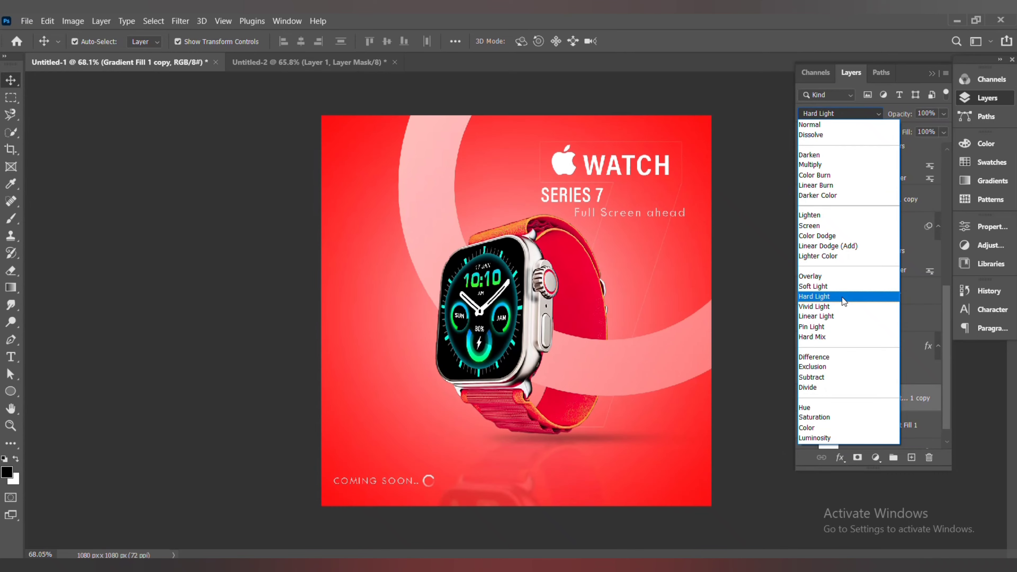
left_click(853, 294)
left_click(944, 114)
left_click_drag(945, 128, 917, 133)
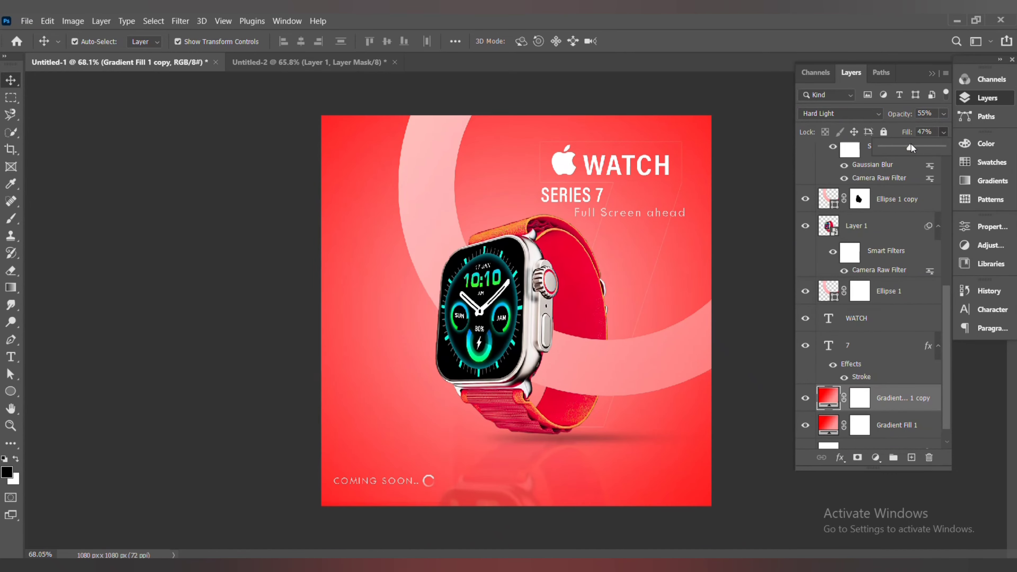
Open the Export As dialog to export the finished poster
left_click(114, 287)
left_click(27, 20)
mouse_move(92, 197)
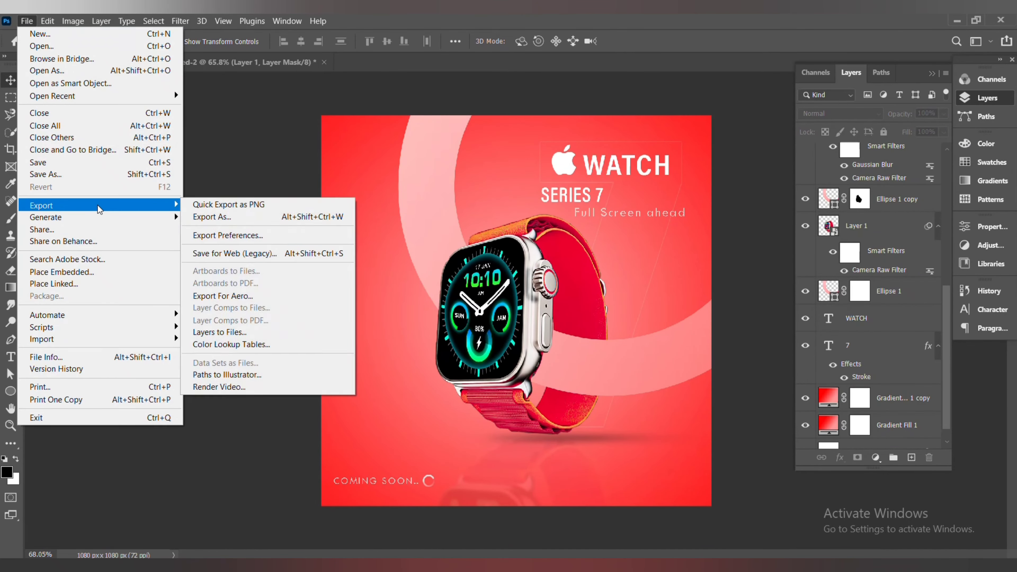
left_click(212, 219)
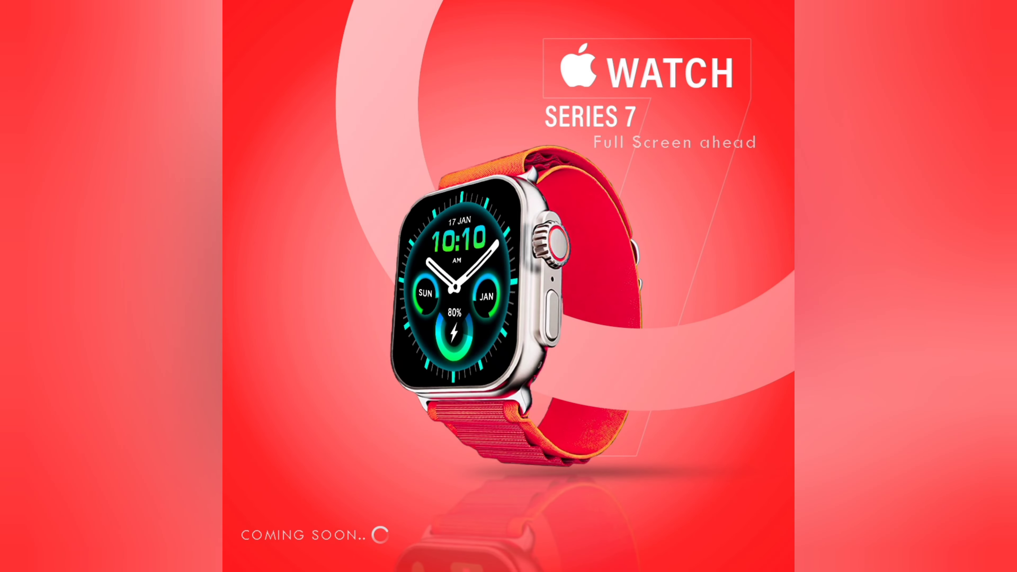